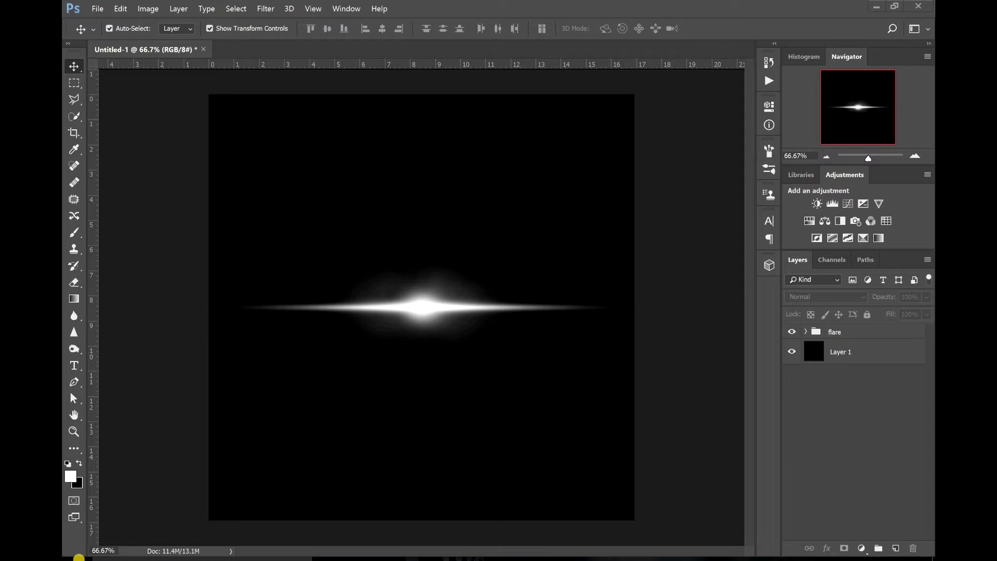
Move the flare group beneath the black Layer 1 and select Layer 1.
{"action": "left_click", "coordinate": [807, 331]}
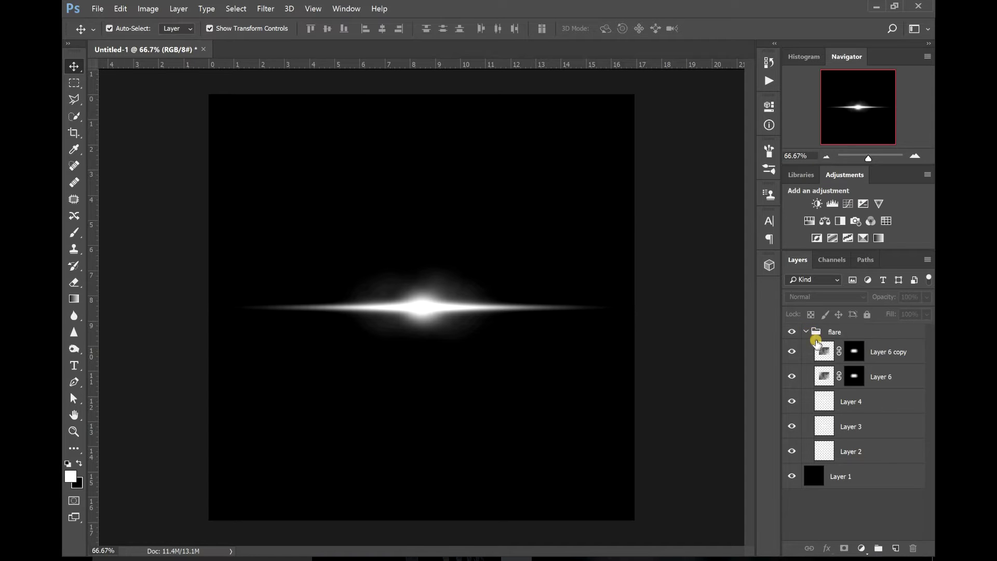
{"action": "left_click", "coordinate": [806, 331]}
{"action": "left_click_drag", "start_coordinate": [837, 336], "coordinate": [852, 407]}
{"action": "left_click", "coordinate": [848, 340]}
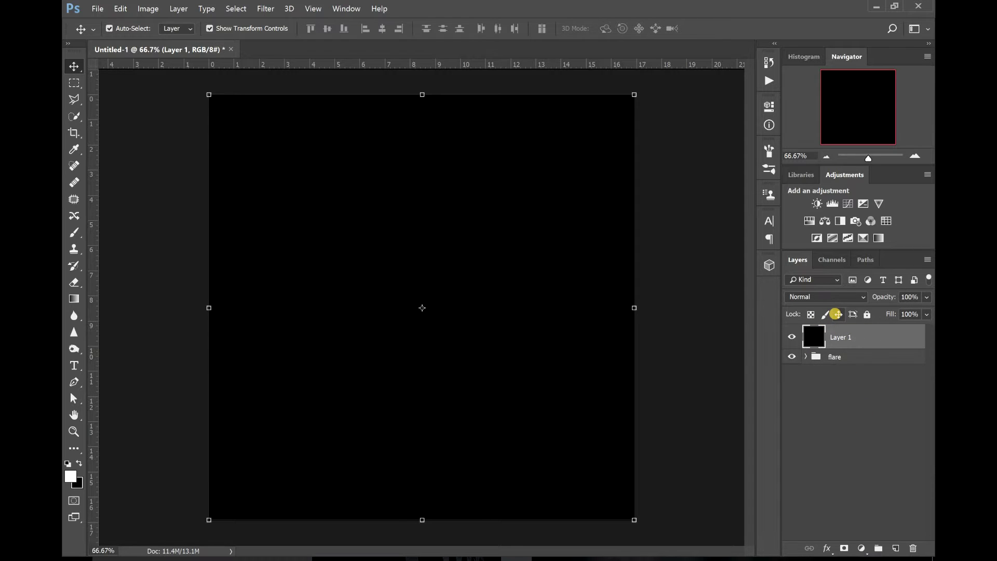
Add a vertical and a horizontal guide crossing at the centre of the canvas.
{"action": "left_click_drag", "start_coordinate": [98, 217], "coordinate": [421, 223]}
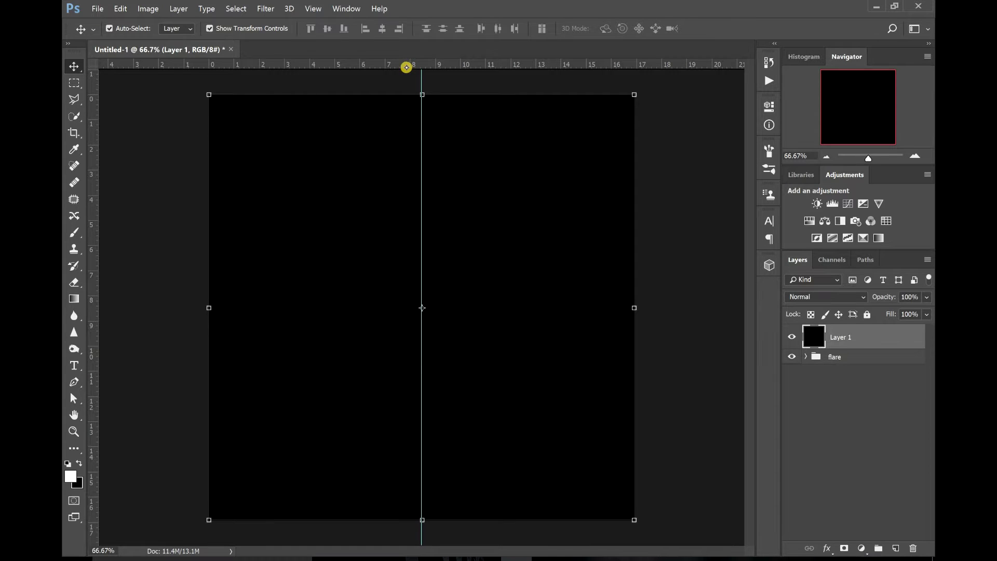
{"action": "left_click_drag", "start_coordinate": [404, 63], "coordinate": [536, 306]}
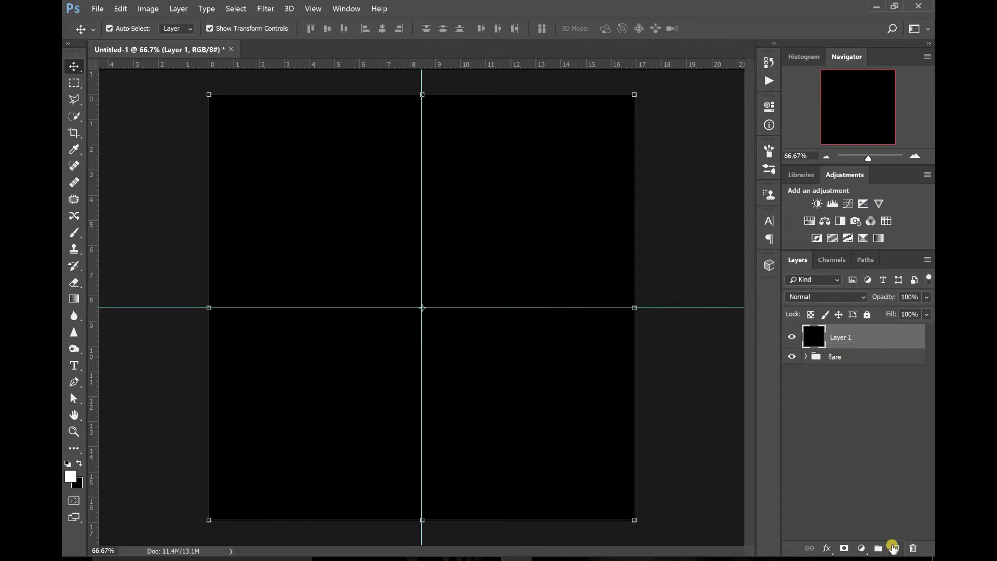
Create a new layer above Layer 1 and paint one white dab with the 354 px soft round brush at 0% hardness.
{"action": "left_click", "coordinate": [895, 548]}
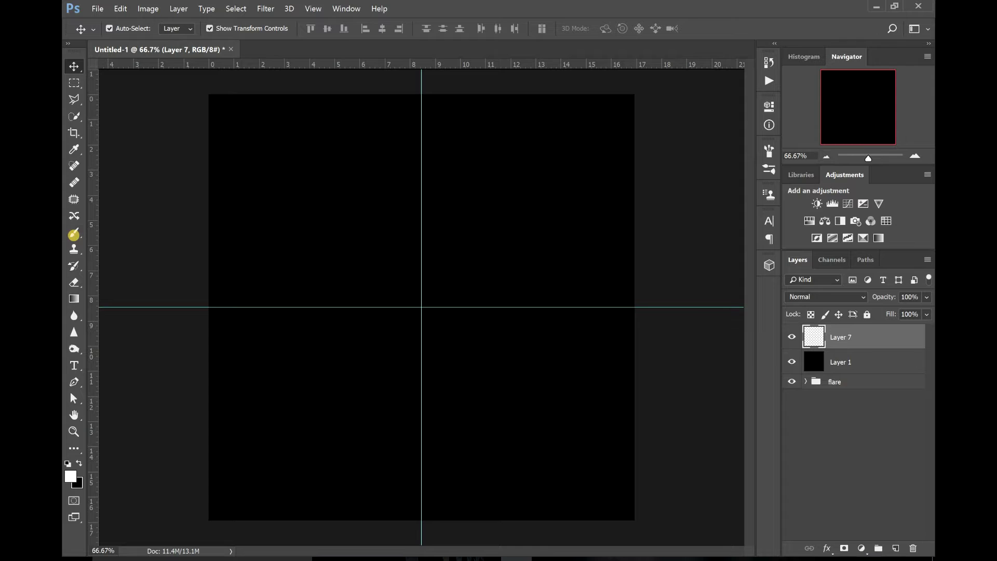
{"action": "left_click", "coordinate": [75, 232]}
{"action": "left_click", "coordinate": [128, 26]}
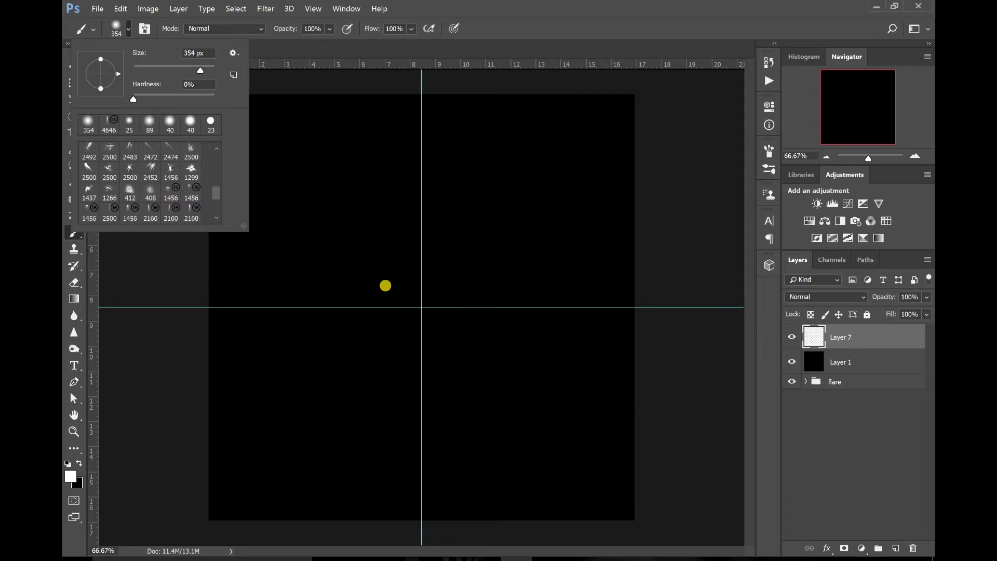
{"action": "left_click", "coordinate": [126, 28]}
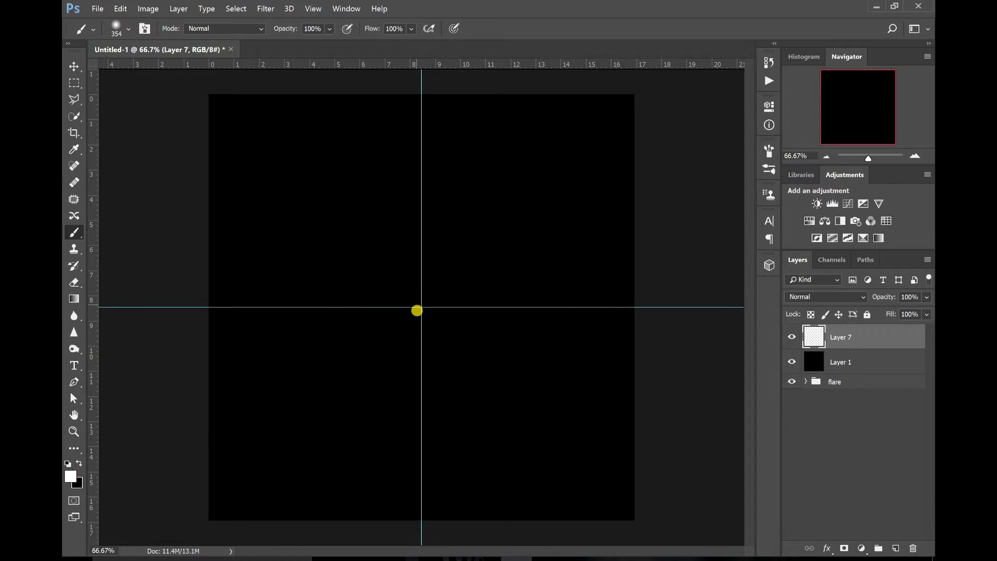
{"action": "left_click", "coordinate": [463, 257]}
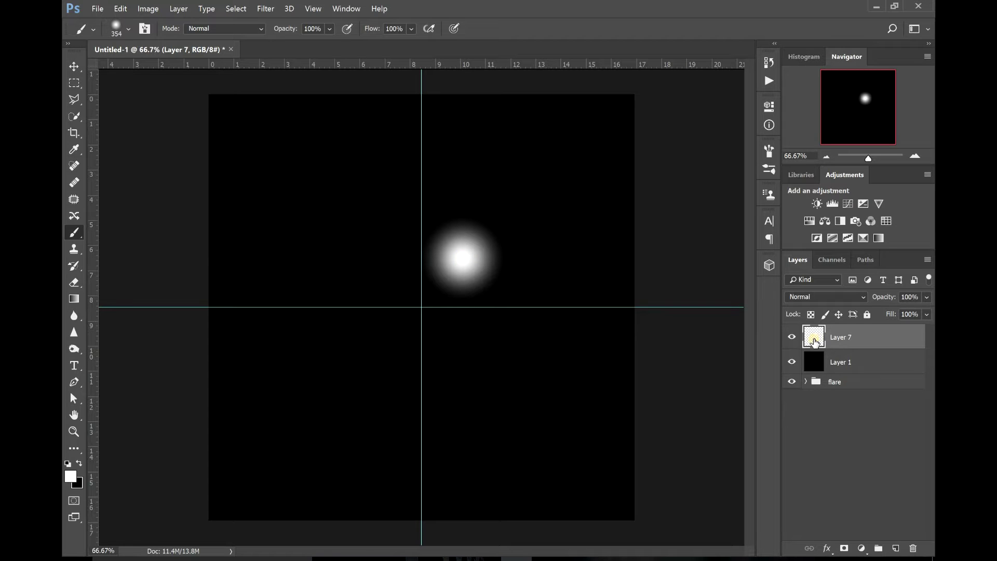
Transform the dab into a thin horizontal streak, about 433% wide and 13% high, centred on the guide intersection.
{"action": "left_click", "coordinate": [74, 68]}
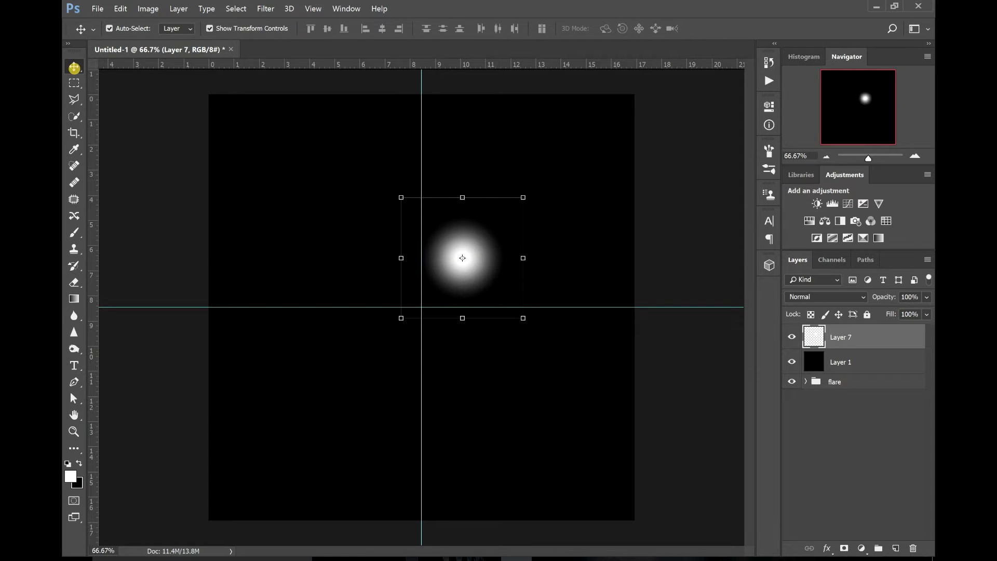
{"action": "left_click", "coordinate": [522, 198]}
{"action": "left_click_drag", "start_coordinate": [479, 275], "coordinate": [634, 303]}
{"action": "left_click_drag", "start_coordinate": [363, 308], "coordinate": [209, 314]}
{"action": "left_click_drag", "start_coordinate": [423, 253], "coordinate": [453, 315]}
{"action": "left_click_drag", "start_coordinate": [635, 308], "coordinate": [695, 308]}
{"action": "left_click_drag", "start_coordinate": [208, 309], "coordinate": [164, 310]}
{"action": "left_click_drag", "start_coordinate": [494, 307], "coordinate": [490, 309]}
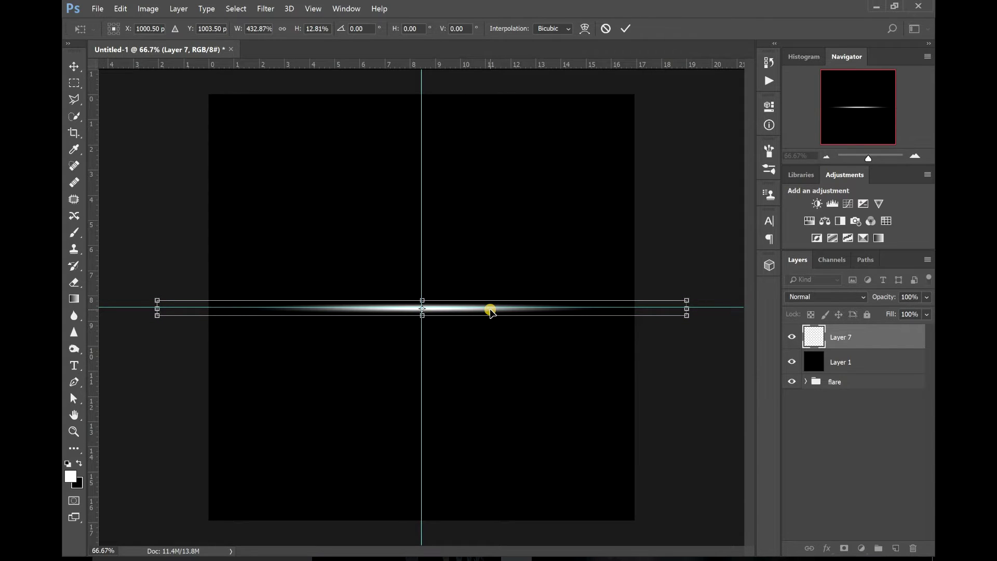
{"action": "left_click", "coordinate": [625, 28]}
{"action": "left_click", "coordinate": [825, 459]}
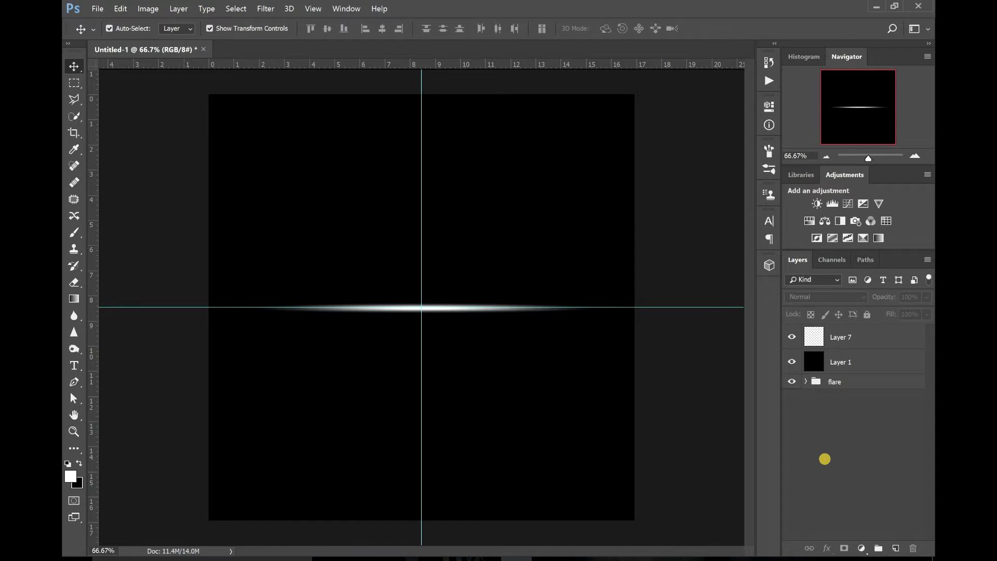
Create a new layer above Layer 7 and paint one white 354 px soft brush dab on it.
{"action": "left_click", "coordinate": [875, 339]}
{"action": "left_click", "coordinate": [896, 548]}
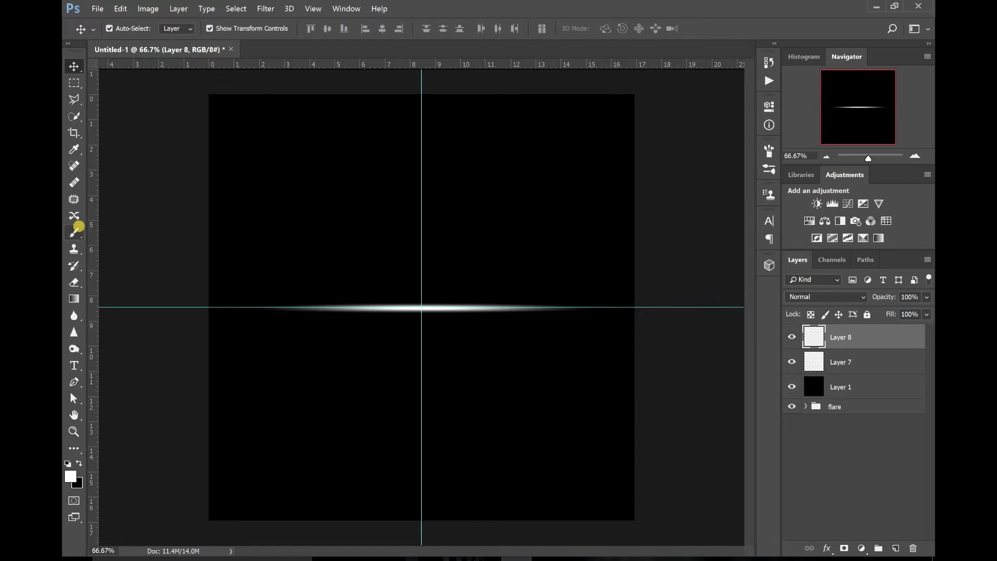
{"action": "left_click", "coordinate": [74, 231]}
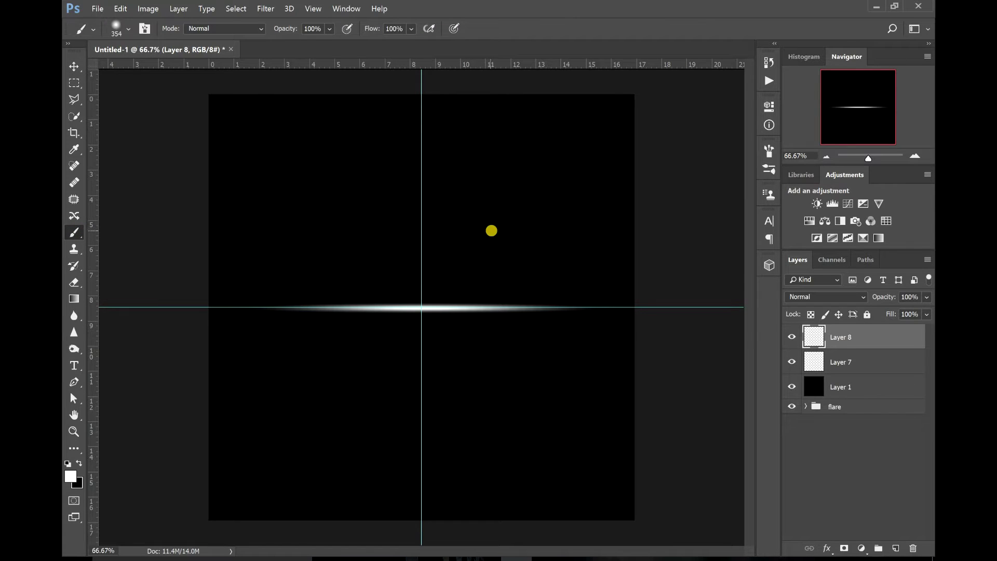
{"action": "left_click", "coordinate": [492, 230]}
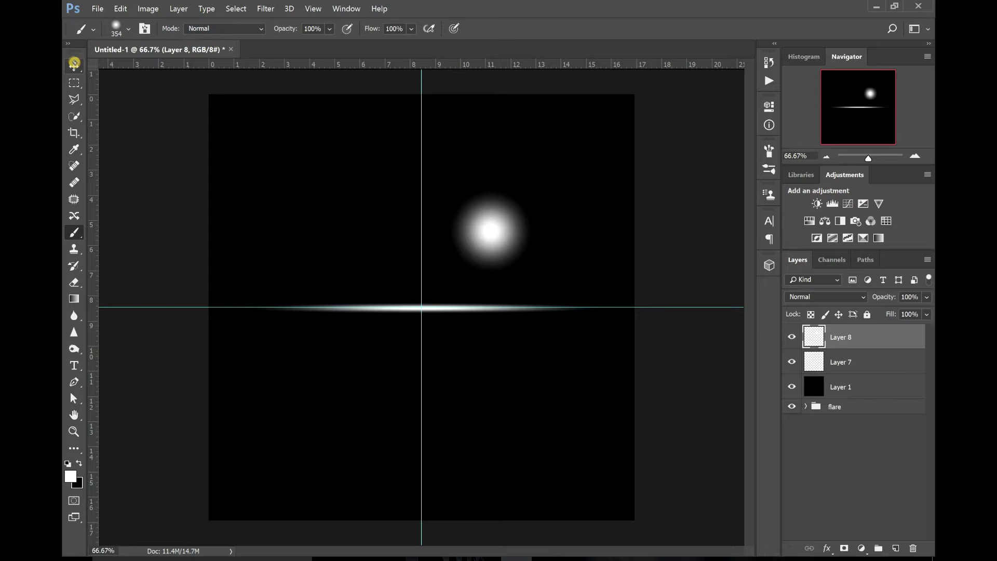
Transform the Layer 8 dab to about 181% width and 22% height, centred over the thin streak.
{"action": "left_click", "coordinate": [74, 66]}
{"action": "left_click_drag", "start_coordinate": [518, 229], "coordinate": [536, 309]}
{"action": "left_click_drag", "start_coordinate": [362, 309], "coordinate": [315, 309]}
{"action": "left_click_drag", "start_coordinate": [426, 248], "coordinate": [451, 312]}
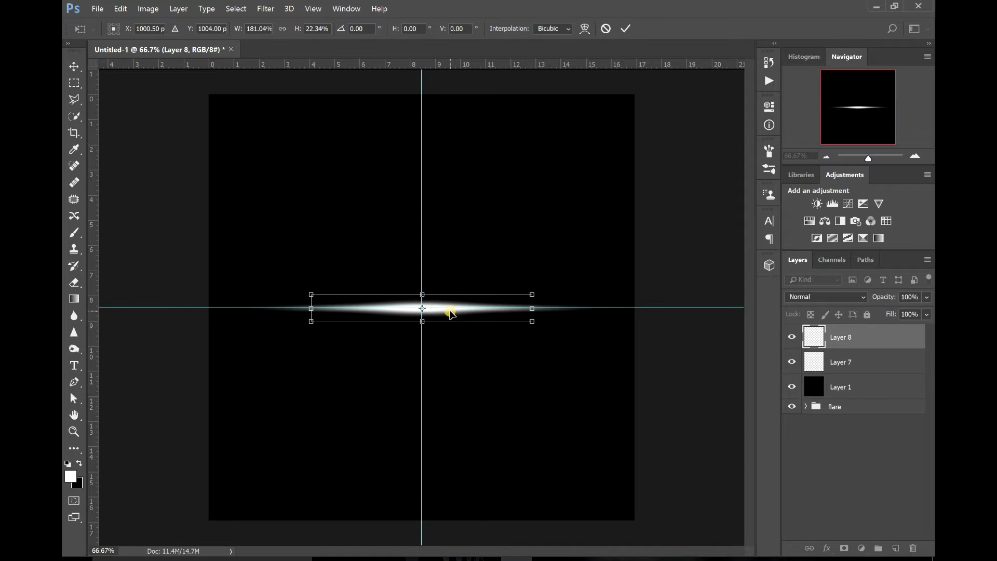
{"action": "left_click", "coordinate": [628, 27]}
{"action": "left_click", "coordinate": [823, 459]}
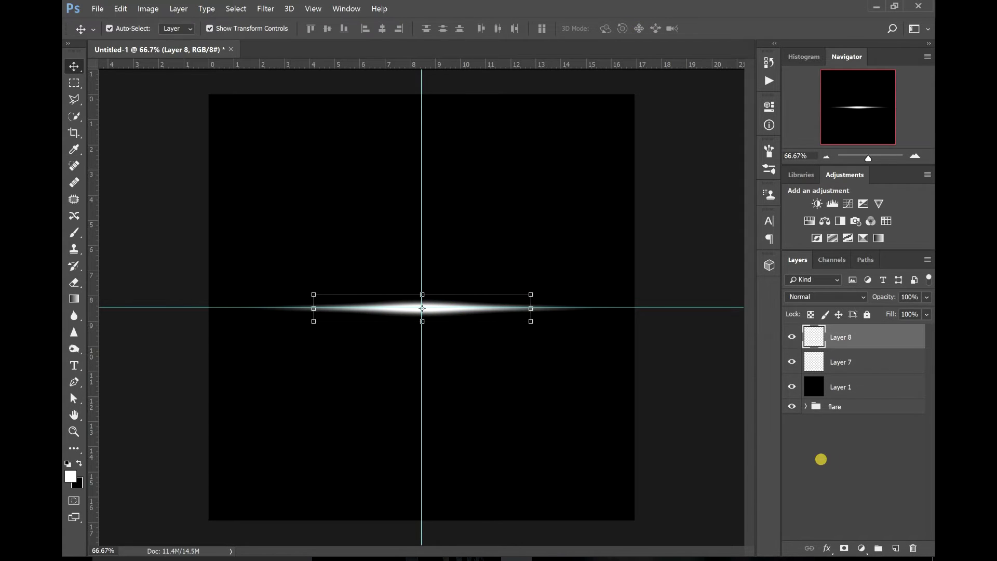
Create a new layer above Layer 8 and paint one white 354 px soft brush dab on it.
{"action": "left_click", "coordinate": [862, 345]}
{"action": "left_click", "coordinate": [895, 548]}
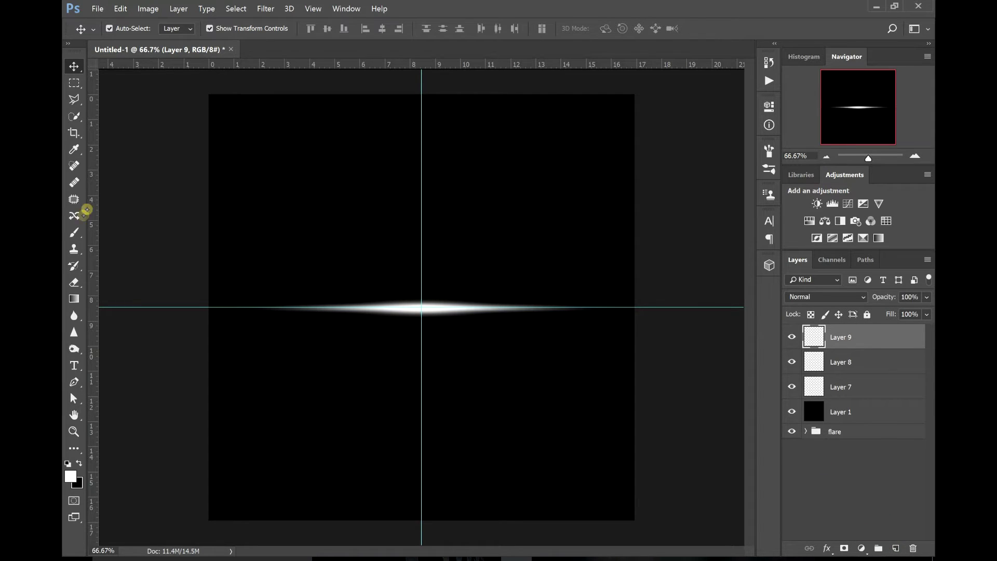
{"action": "left_click", "coordinate": [73, 232]}
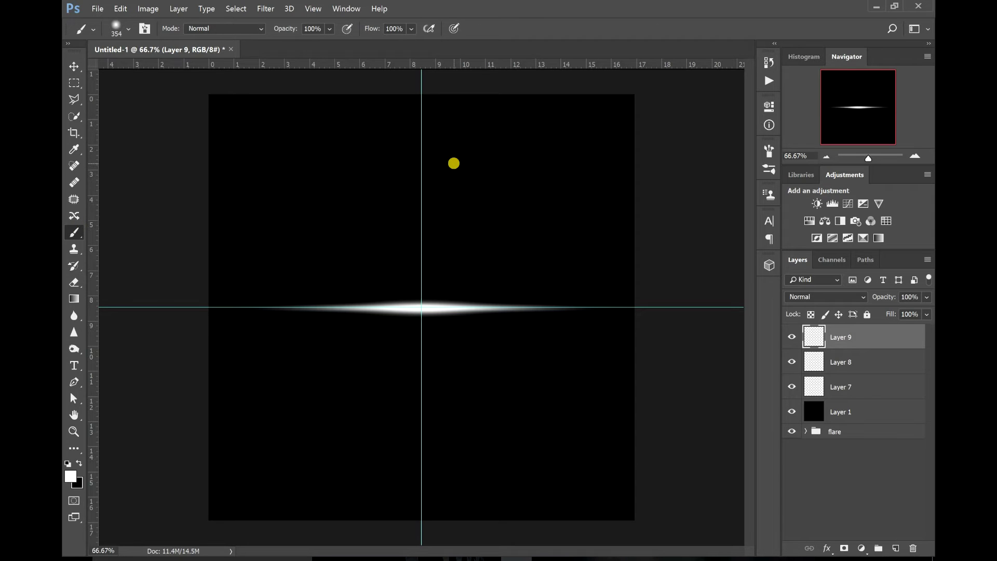
{"action": "left_click", "coordinate": [484, 222]}
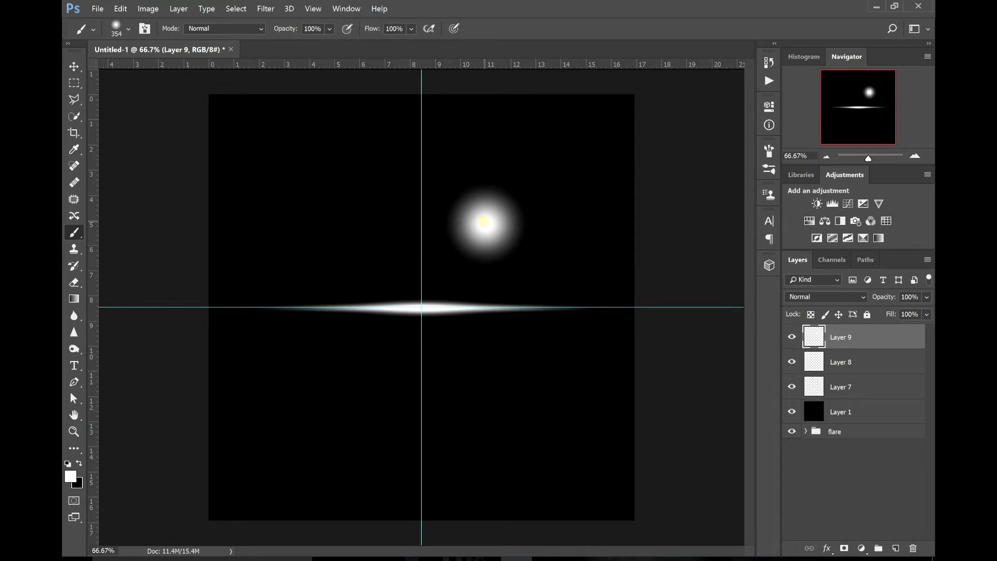
Centre the Layer 9 dab on the guide intersection and scale it proportionally to about 57%.
{"action": "left_click", "coordinate": [74, 66]}
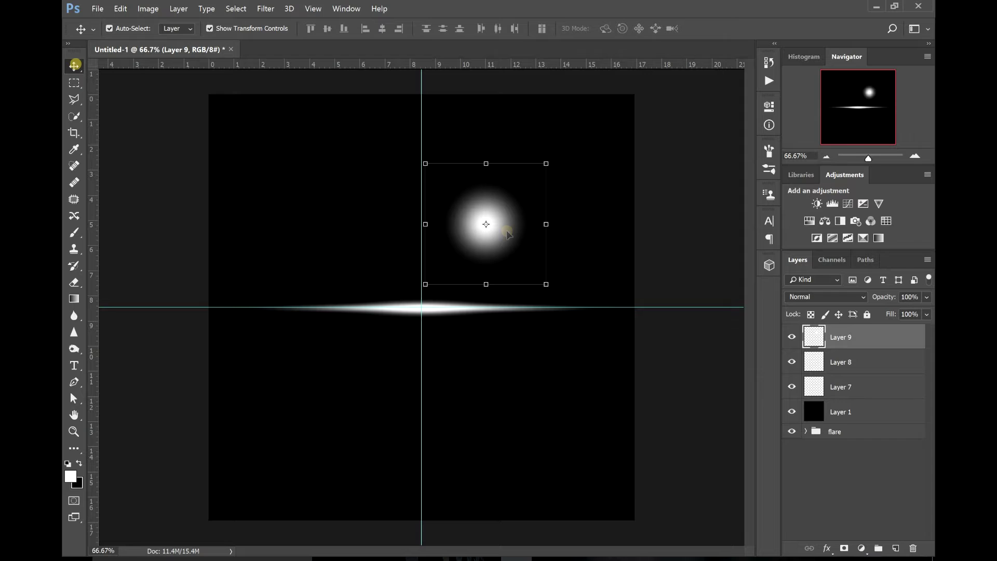
{"action": "mouse_move", "coordinate": [501, 233]}
{"action": "left_mouse_down"}
{"action": "mouse_move", "coordinate": [440, 313]}
{"action": "mouse_move", "coordinate": [436, 294]}
{"action": "mouse_move", "coordinate": [427, 296]}
{"action": "left_mouse_up"}
{"action": "key", "text": "ctrl+t"}
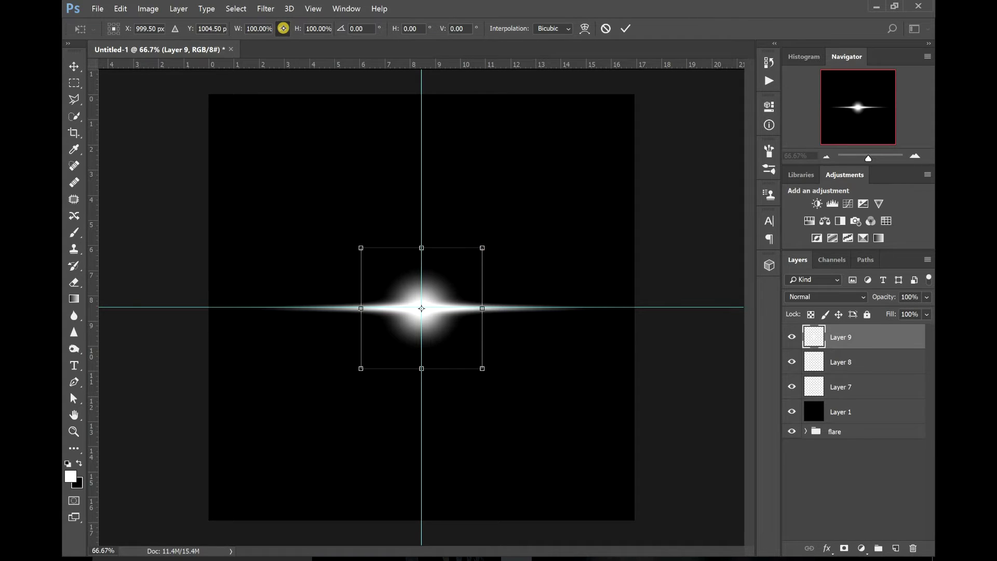
{"action": "left_click", "coordinate": [283, 28]}
{"action": "left_click_drag", "start_coordinate": [482, 248], "coordinate": [430, 300]}
{"action": "mouse_move", "coordinate": [425, 341]}
{"action": "left_mouse_down"}
{"action": "mouse_move", "coordinate": [436, 336]}
{"action": "mouse_move", "coordinate": [426, 331]}
{"action": "left_mouse_up"}
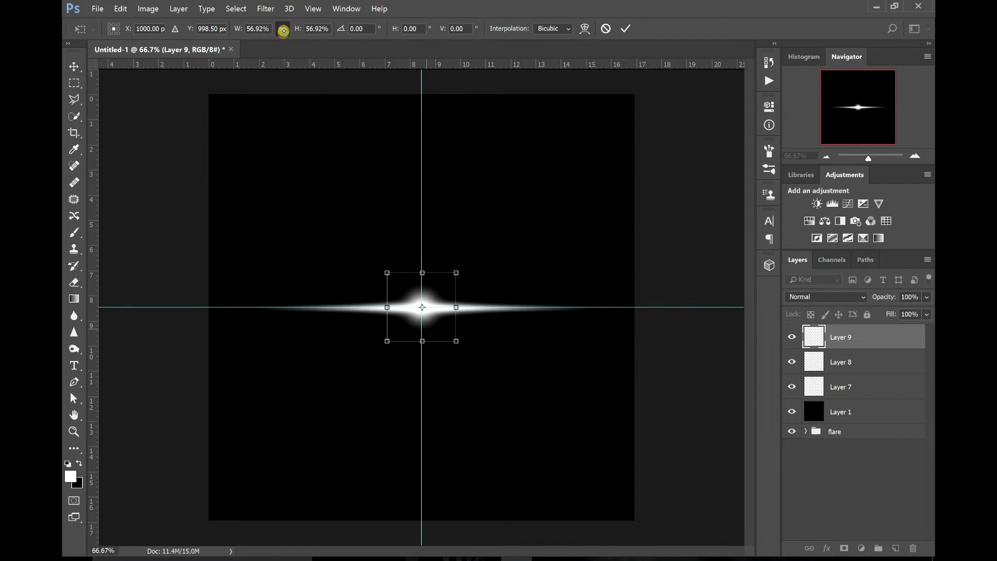
Widen the Layer 9 glow to about 66%, flatten its height slightly, and recentre it on the guide intersection.
{"action": "left_click", "coordinate": [282, 30]}
{"action": "left_click_drag", "start_coordinate": [456, 309], "coordinate": [424, 337]}
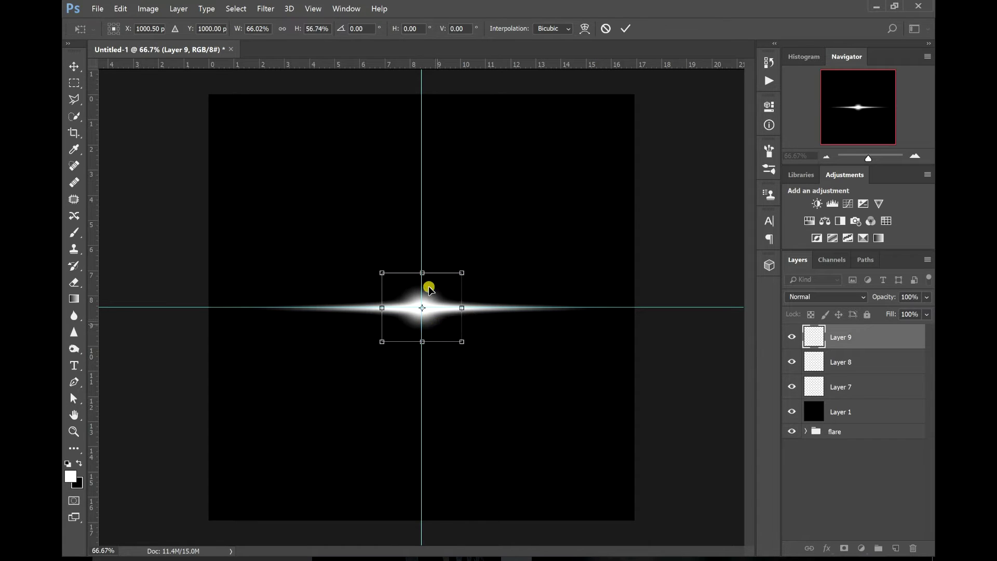
{"action": "left_click_drag", "start_coordinate": [423, 281], "coordinate": [421, 286]}
{"action": "key", "text": "Return"}
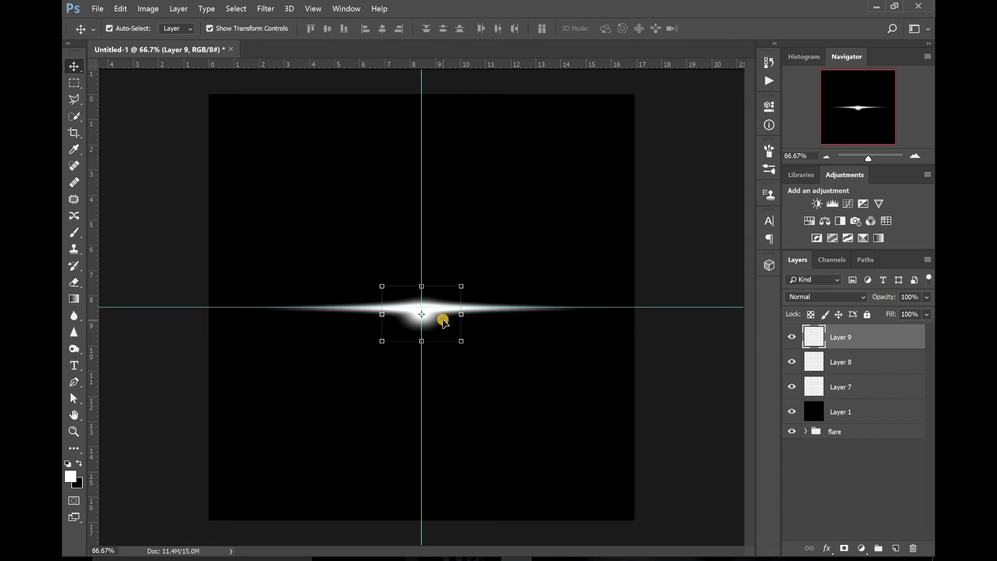
{"action": "left_click_drag", "start_coordinate": [453, 336], "coordinate": [439, 324]}
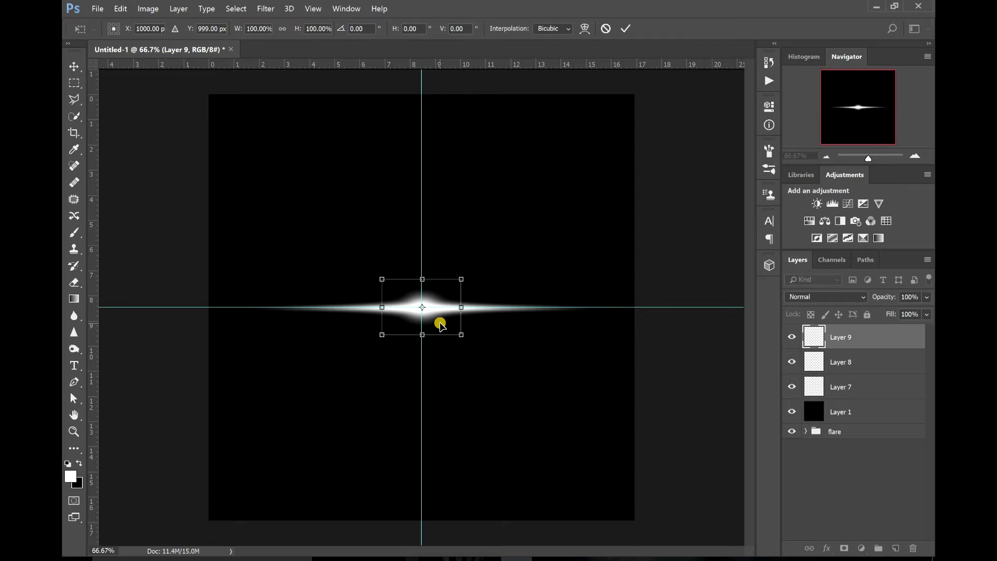
{"action": "left_click", "coordinate": [625, 29]}
{"action": "left_click", "coordinate": [826, 482]}
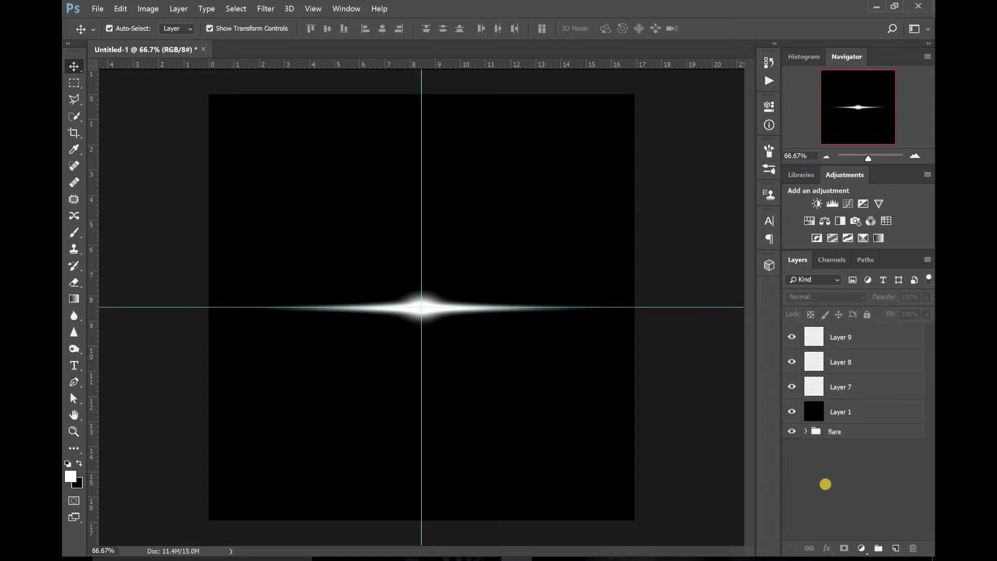
Create a new layer above Layer 9 and render the Clouds filter on it.
{"action": "left_click", "coordinate": [882, 339]}
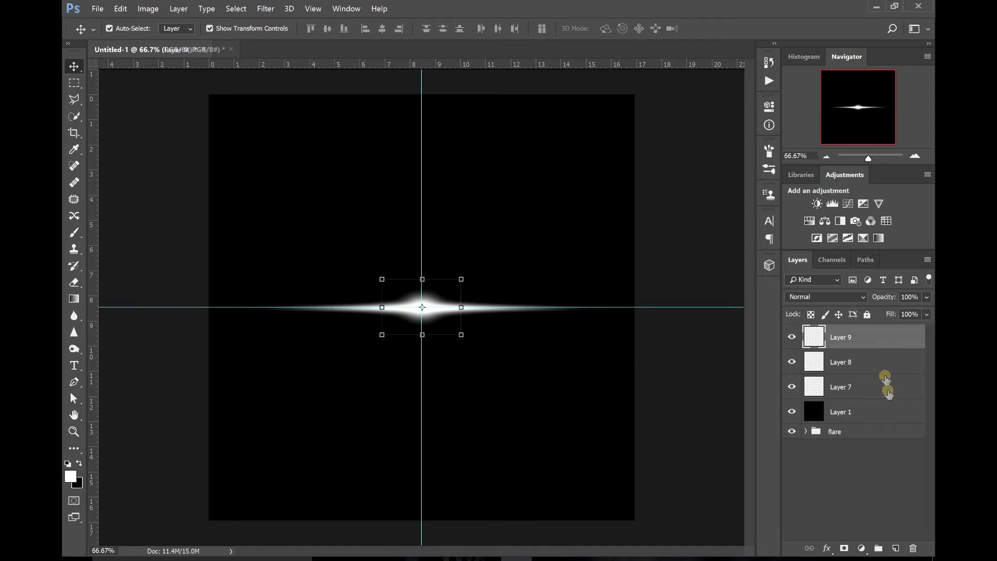
{"action": "left_click", "coordinate": [898, 547]}
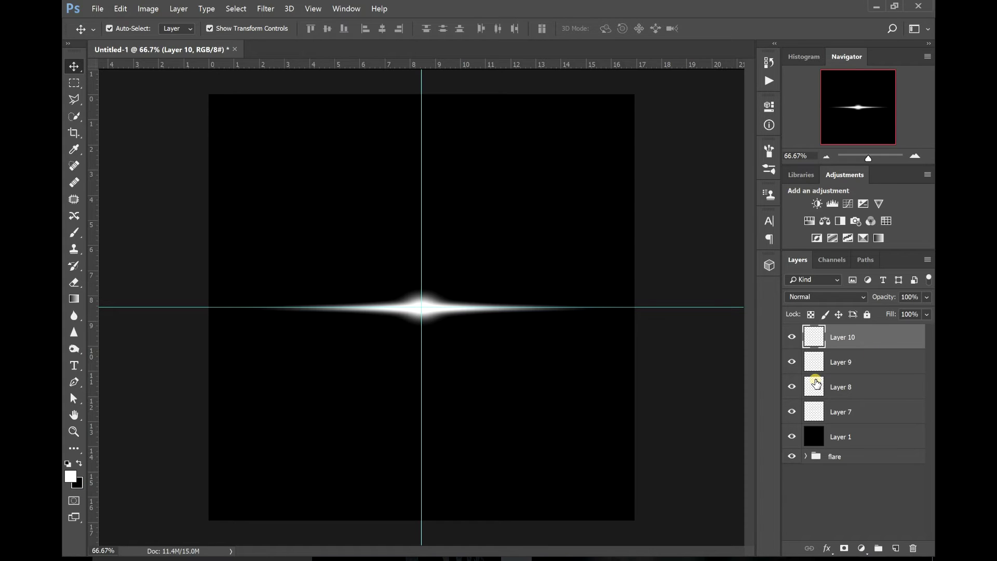
{"action": "left_click", "coordinate": [266, 9]}
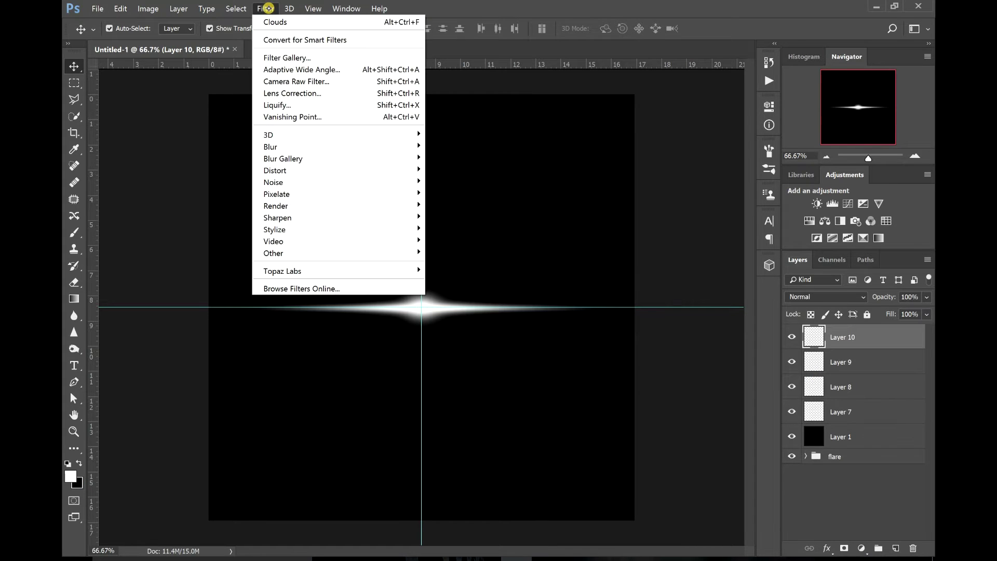
{"action": "mouse_move", "coordinate": [293, 205]}
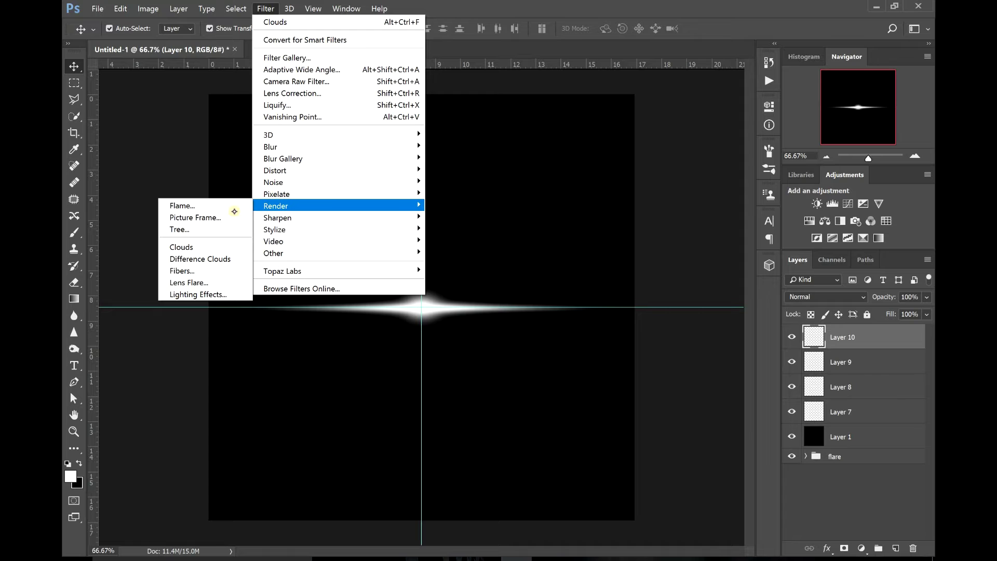
{"action": "left_click", "coordinate": [217, 246]}
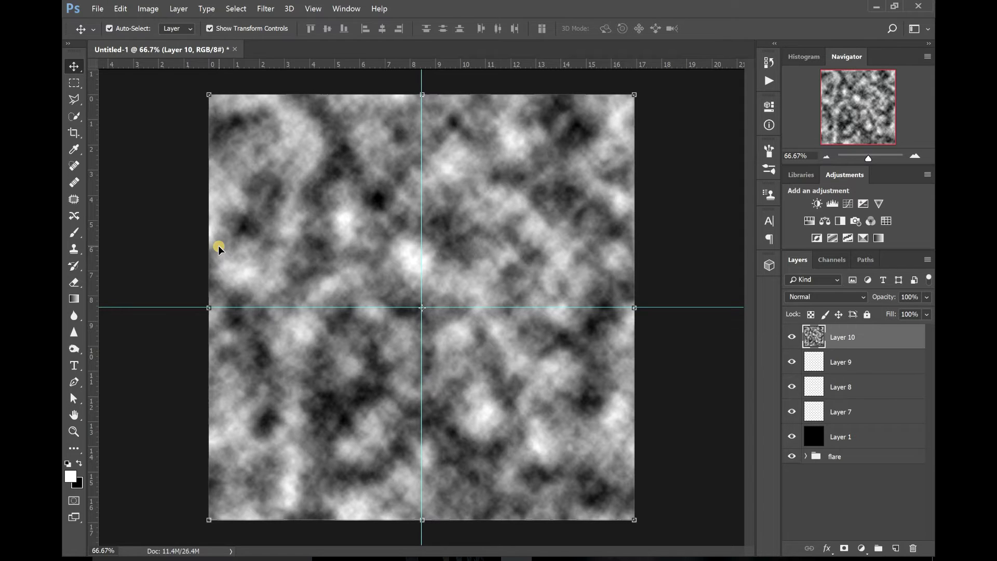
Cut a small rectangular patch below the canvas centre from the clouds onto a new layer, and reselect the original clouds layer.
{"action": "left_click", "coordinate": [75, 83]}
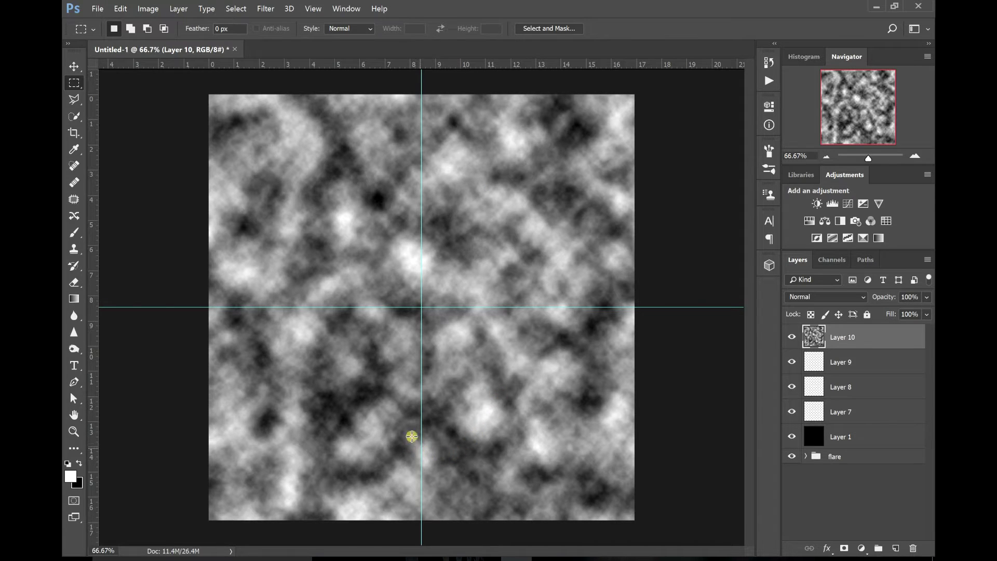
{"action": "left_click_drag", "start_coordinate": [406, 399], "coordinate": [462, 443]}
{"action": "right_click", "coordinate": [440, 417]}
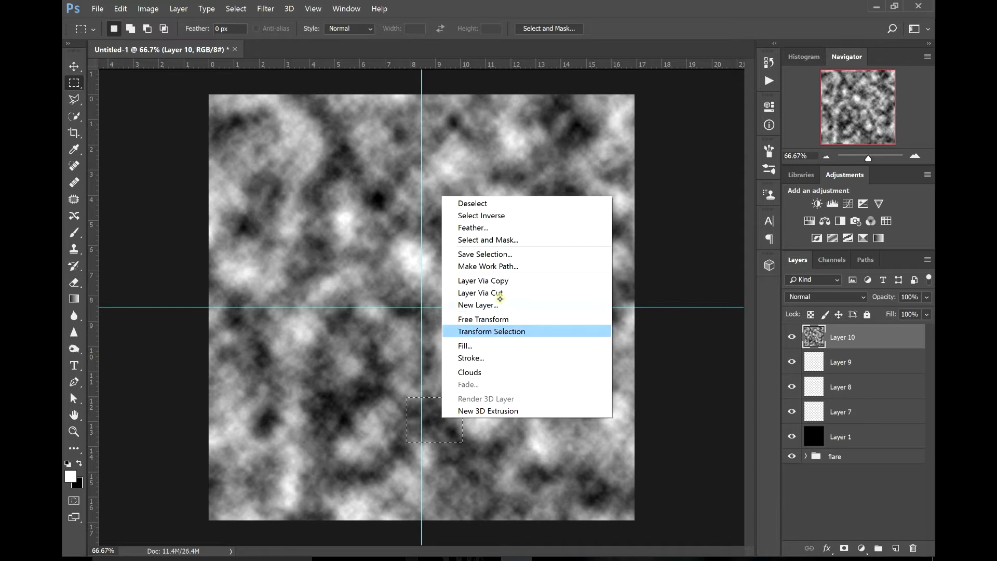
{"action": "left_click", "coordinate": [503, 293]}
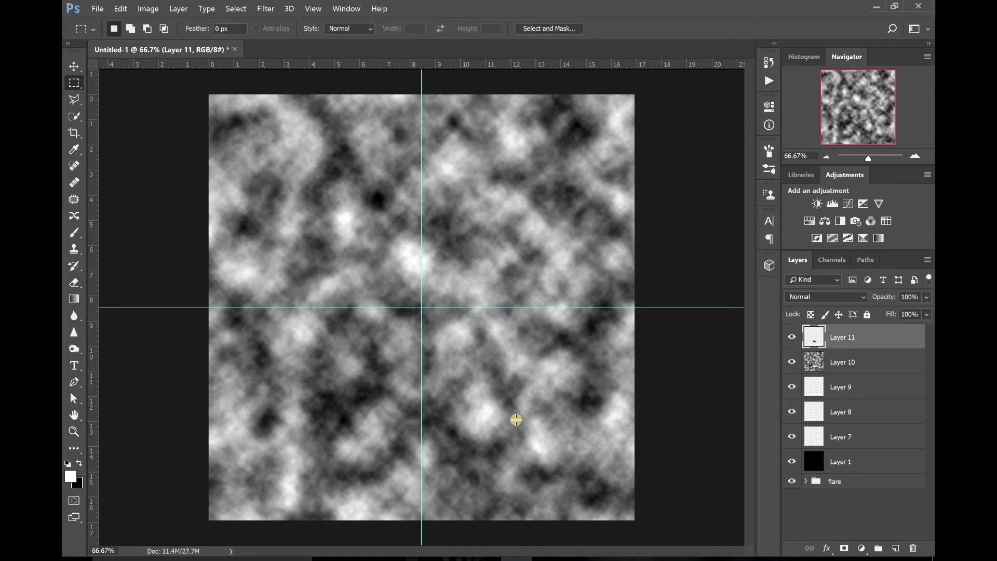
{"action": "left_click", "coordinate": [884, 370]}
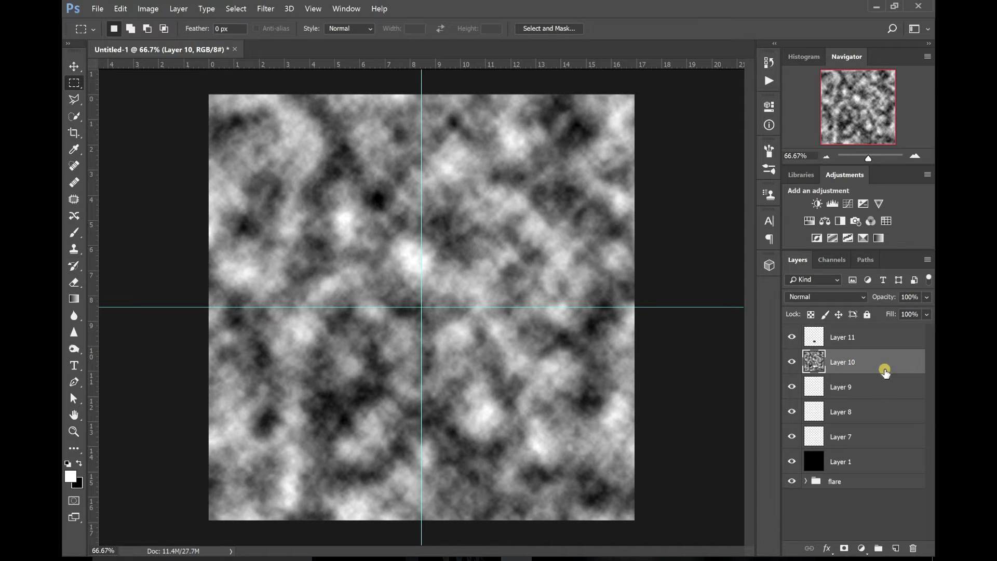
Delete the full clouds layer and move the Layer 11 cloud patch onto the guide intersection.
{"action": "left_click_drag", "start_coordinate": [876, 359], "coordinate": [917, 550]}
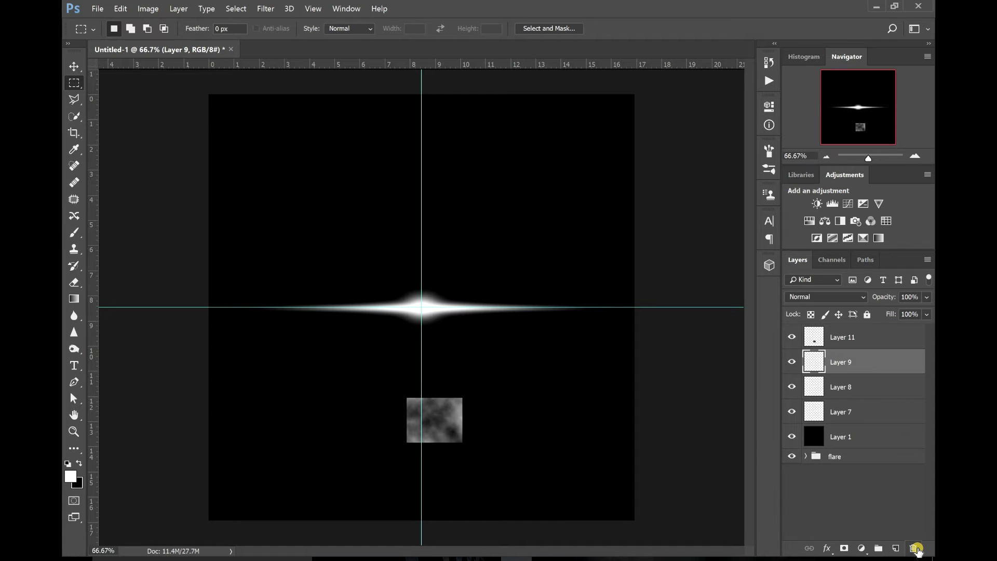
{"action": "left_click", "coordinate": [868, 342]}
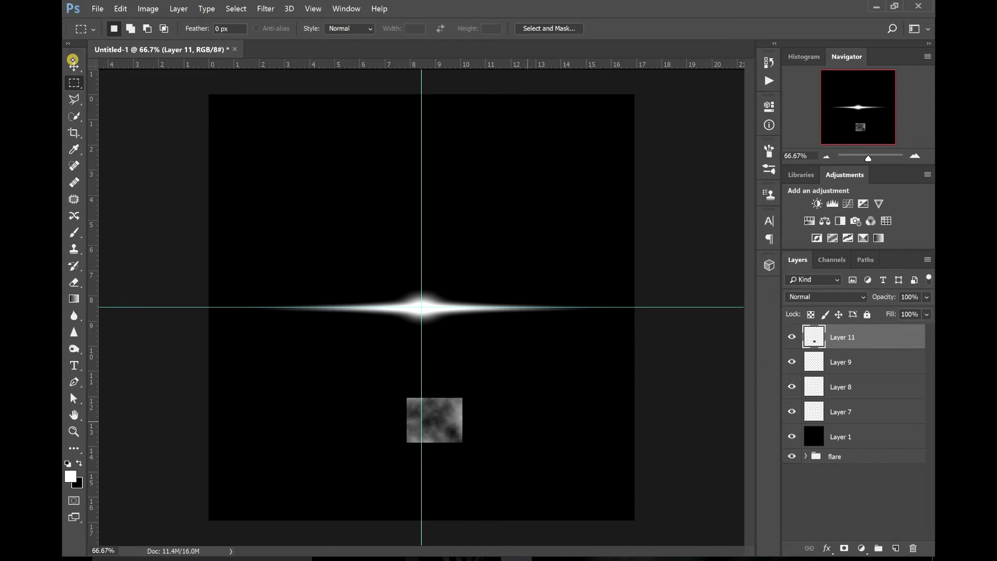
{"action": "left_click", "coordinate": [74, 65]}
{"action": "left_click_drag", "start_coordinate": [453, 418], "coordinate": [429, 315]}
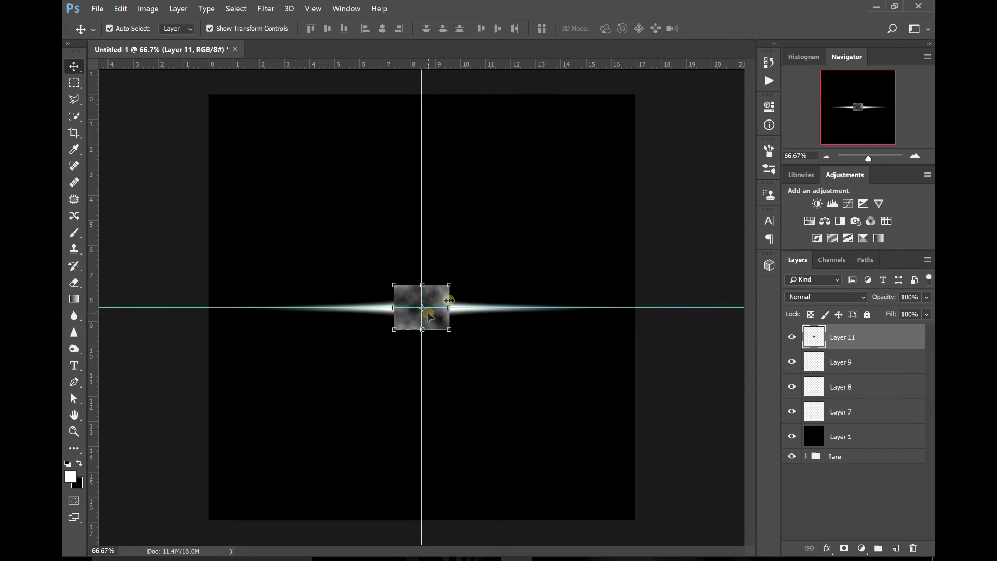
Enlarge the Layer 11 cloud patch to roughly three and a half times its size and recentre it over the flare.
{"action": "left_click", "coordinate": [427, 255]}
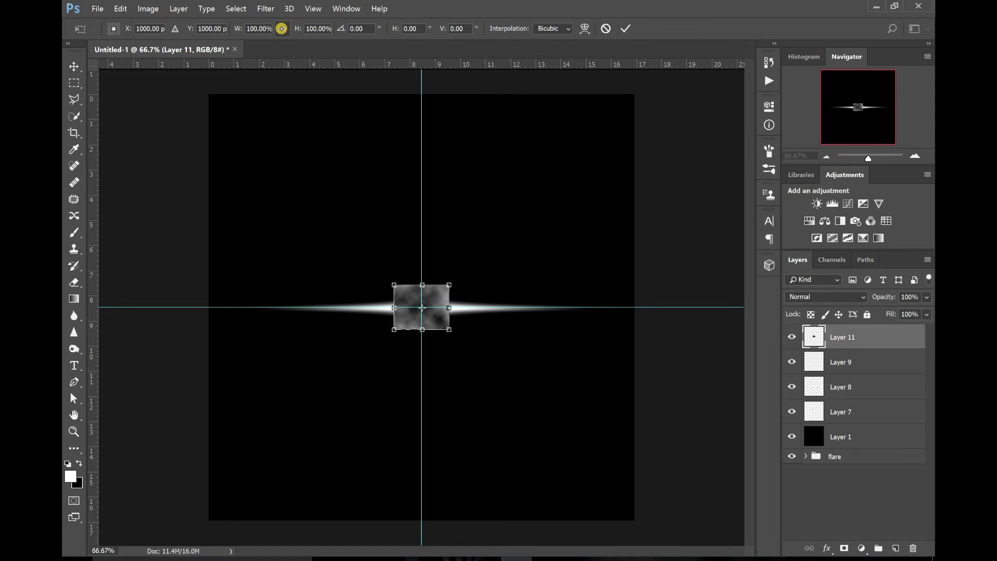
{"action": "left_click_drag", "start_coordinate": [449, 284], "coordinate": [561, 195]}
{"action": "left_click_drag", "start_coordinate": [526, 254], "coordinate": [469, 302]}
{"action": "left_click_drag", "start_coordinate": [505, 239], "coordinate": [529, 220]}
{"action": "key", "text": "Return"}
{"action": "mouse_move", "coordinate": [488, 270]}
{"action": "left_mouse_down"}
{"action": "mouse_move", "coordinate": [472, 274]}
{"action": "mouse_move", "coordinate": [484, 281]}
{"action": "left_mouse_up"}
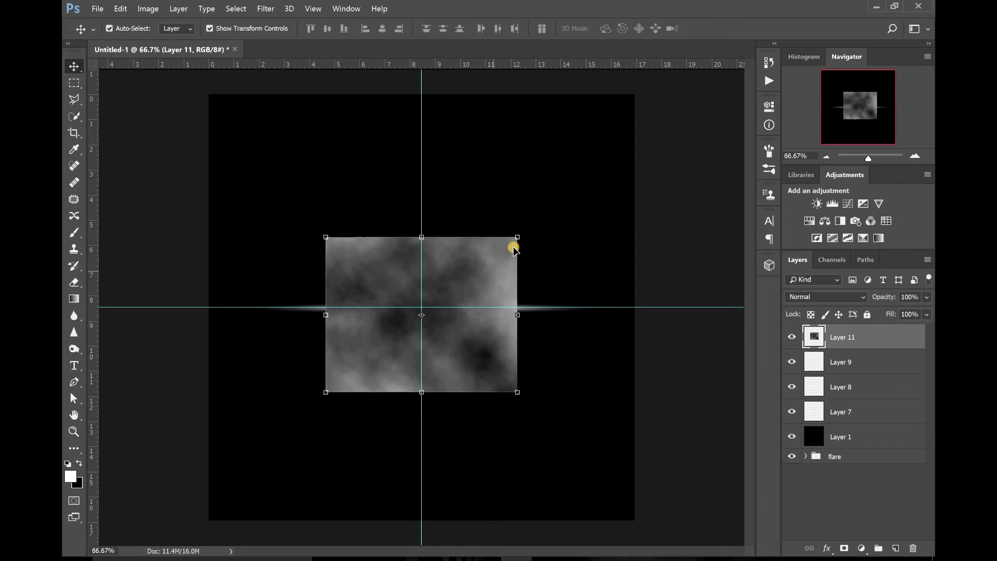
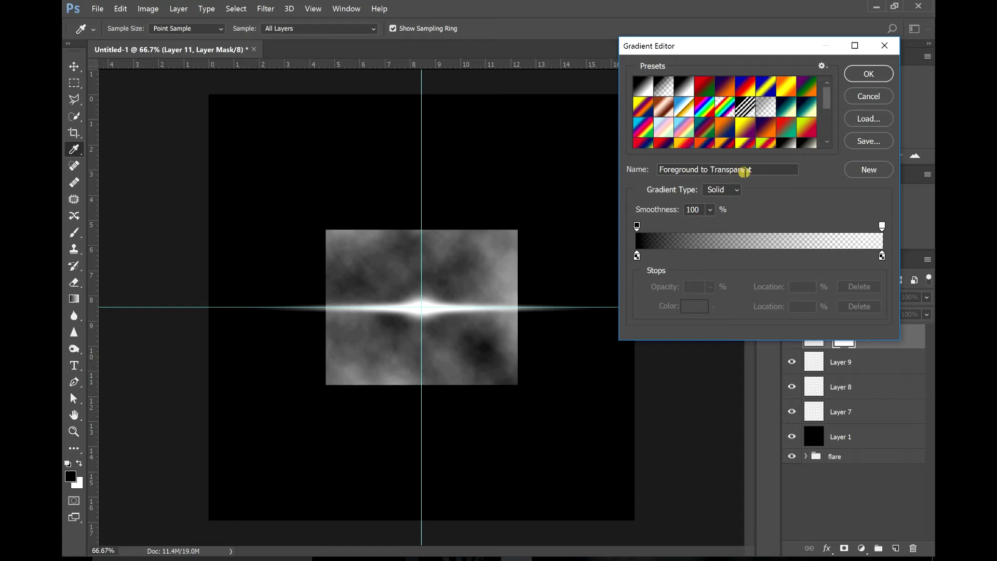
Fade the cloud patch's left, upper and right edges on the Layer 11 mask with black Foreground to Transparent linear gradients.
{"action": "left_click", "coordinate": [869, 74]}
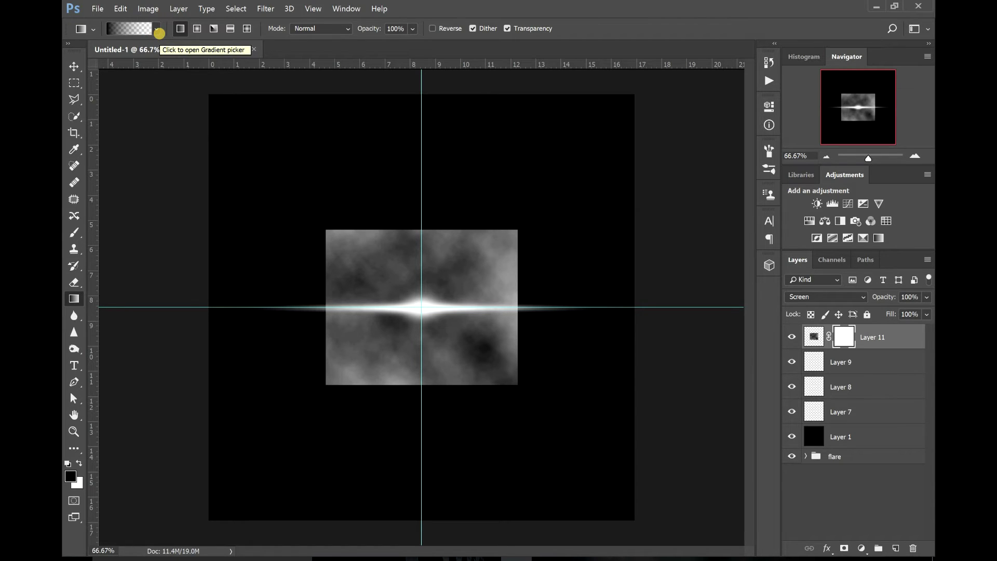
{"action": "left_click", "coordinate": [841, 328]}
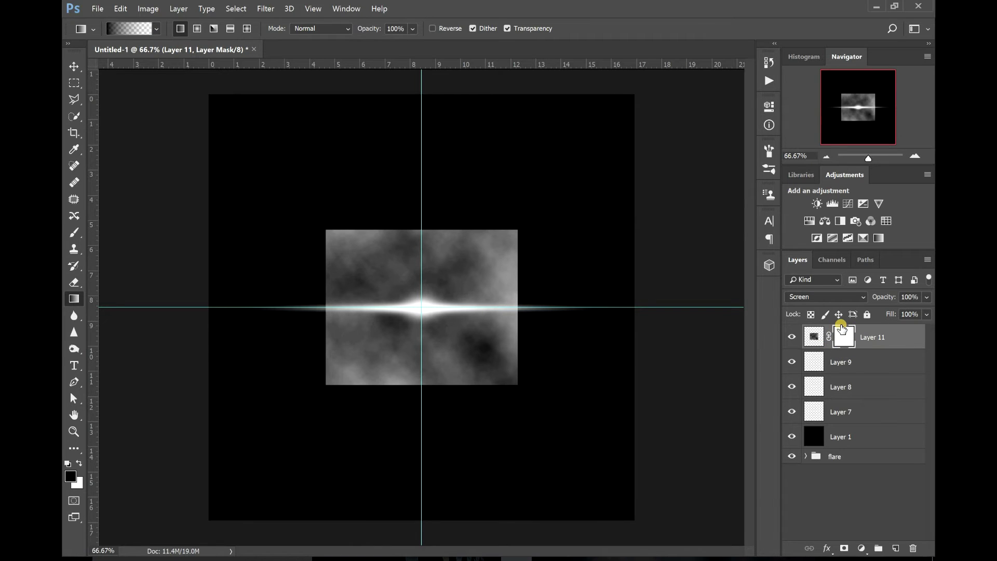
{"action": "left_click", "coordinate": [815, 339]}
{"action": "left_click", "coordinate": [259, 307]}
{"action": "left_click_drag", "start_coordinate": [248, 307], "coordinate": [366, 309]}
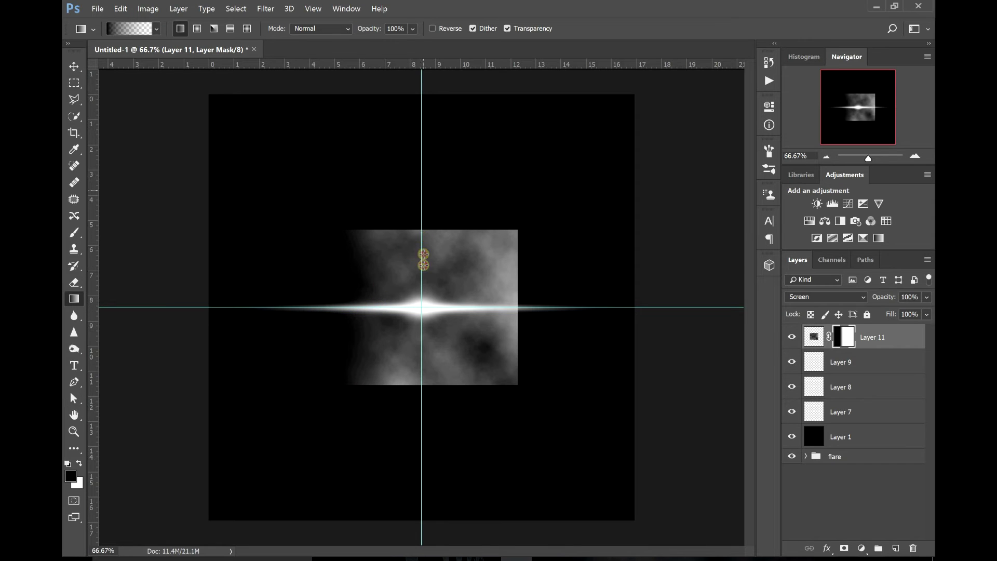
{"action": "left_click_drag", "start_coordinate": [419, 227], "coordinate": [422, 281]}
{"action": "left_click_drag", "start_coordinate": [474, 307], "coordinate": [507, 302]}
{"action": "left_click_drag", "start_coordinate": [570, 307], "coordinate": [458, 309]}
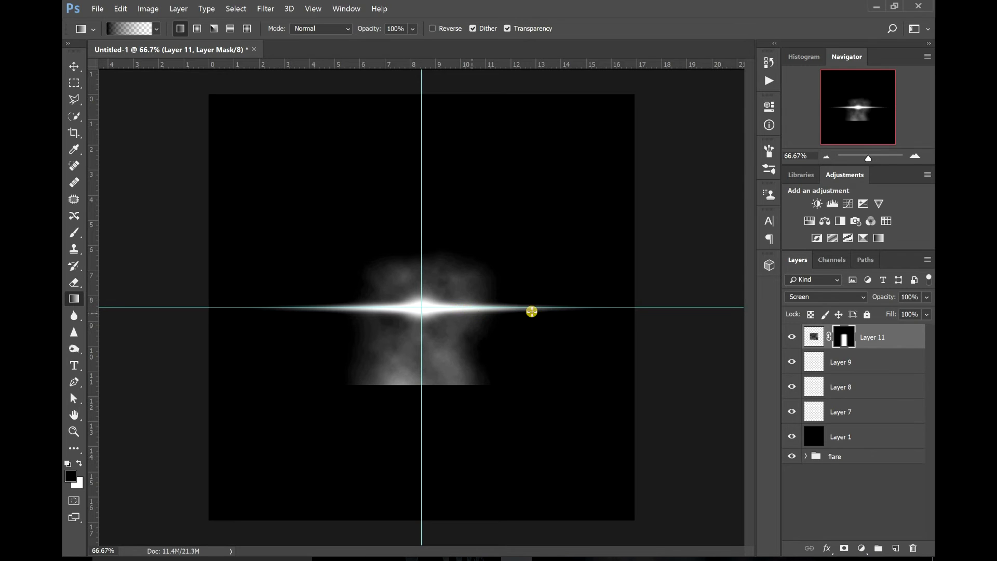
Fade the cloud patch's lower edge up toward the flare and soften its upper edge further with more mask gradients.
{"action": "left_click_drag", "start_coordinate": [421, 440], "coordinate": [425, 367]}
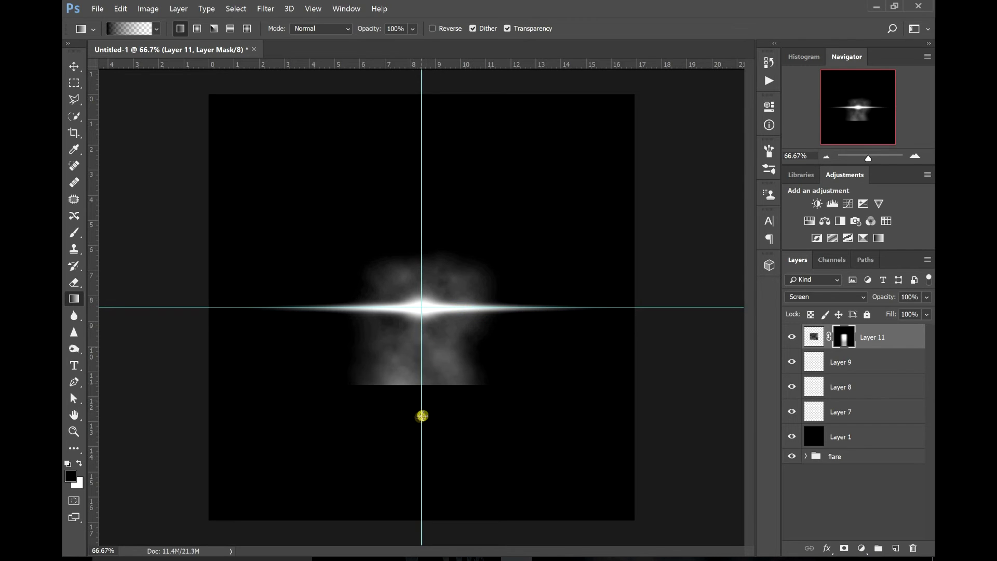
{"action": "left_click_drag", "start_coordinate": [423, 414], "coordinate": [423, 357]}
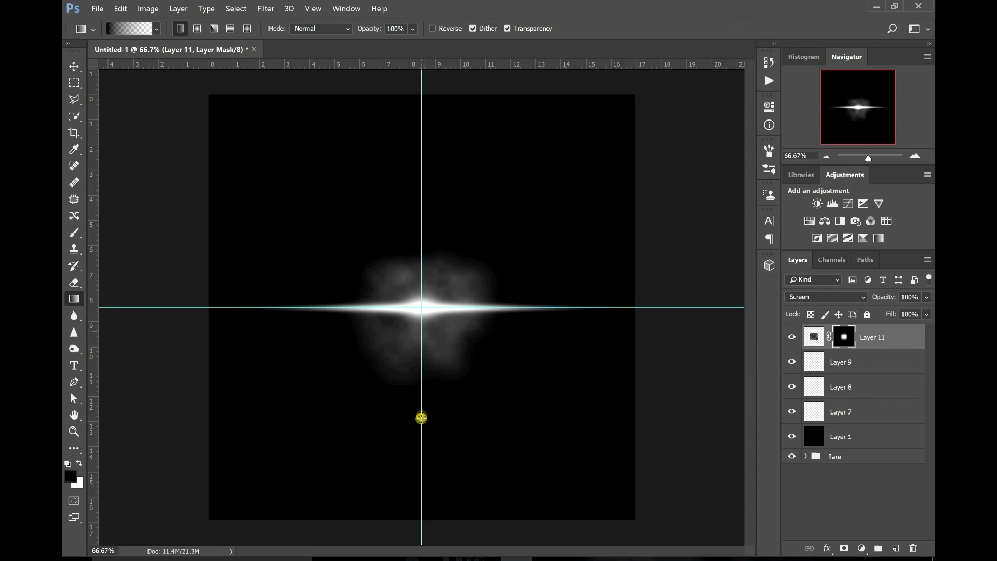
{"action": "left_click_drag", "start_coordinate": [421, 416], "coordinate": [422, 321]}
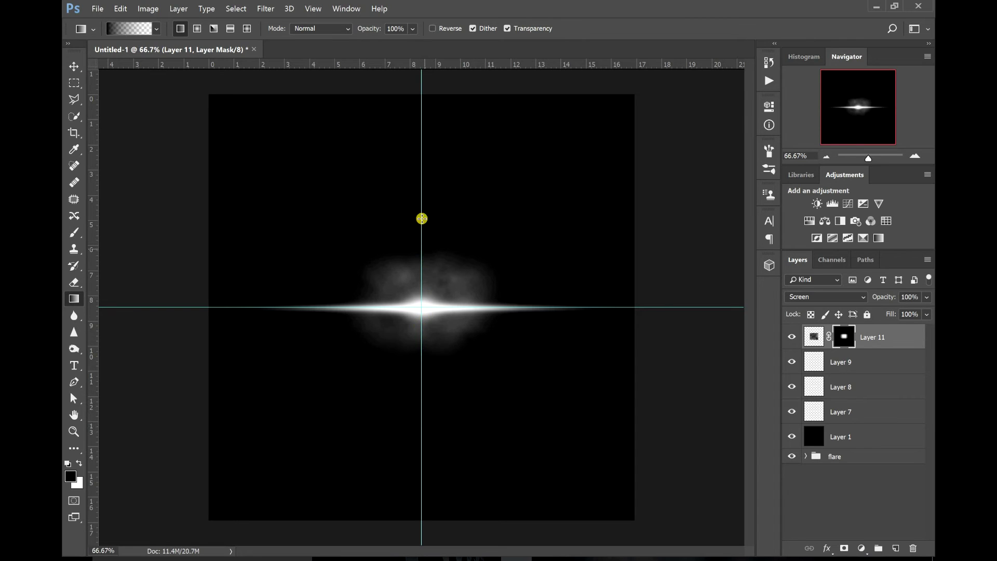
{"action": "left_click_drag", "start_coordinate": [419, 204], "coordinate": [427, 274]}
{"action": "left_click_drag", "start_coordinate": [423, 207], "coordinate": [428, 249]}
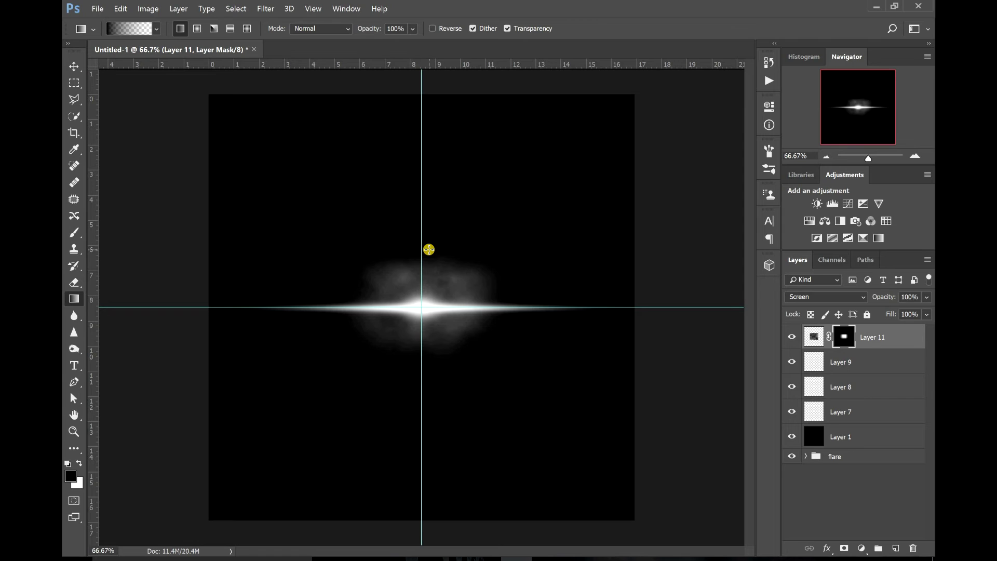
Reduce the fill of Layer 11 to 48% and duplicate the layer.
{"action": "left_click_drag", "start_coordinate": [930, 318], "coordinate": [895, 355]}
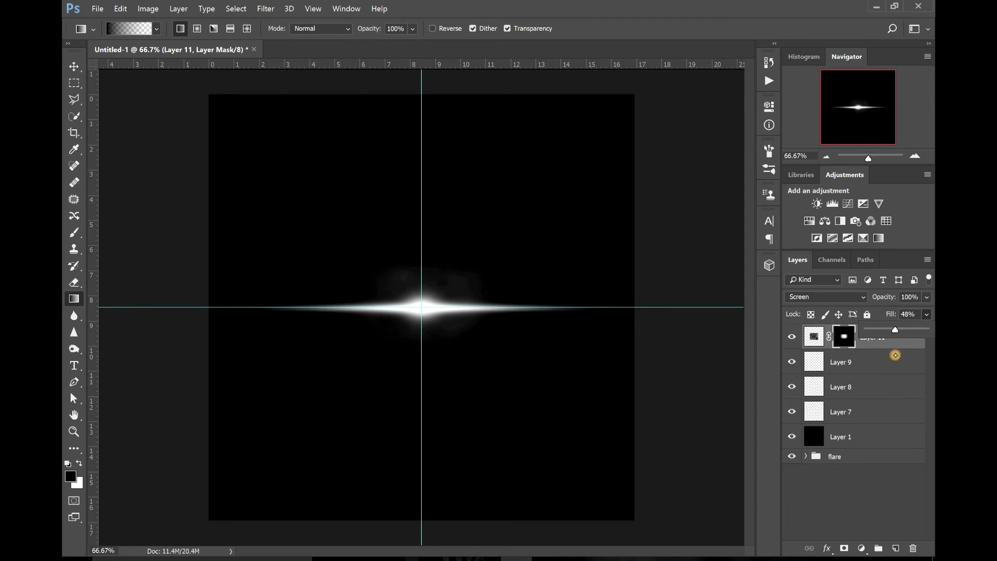
{"action": "left_click", "coordinate": [849, 482]}
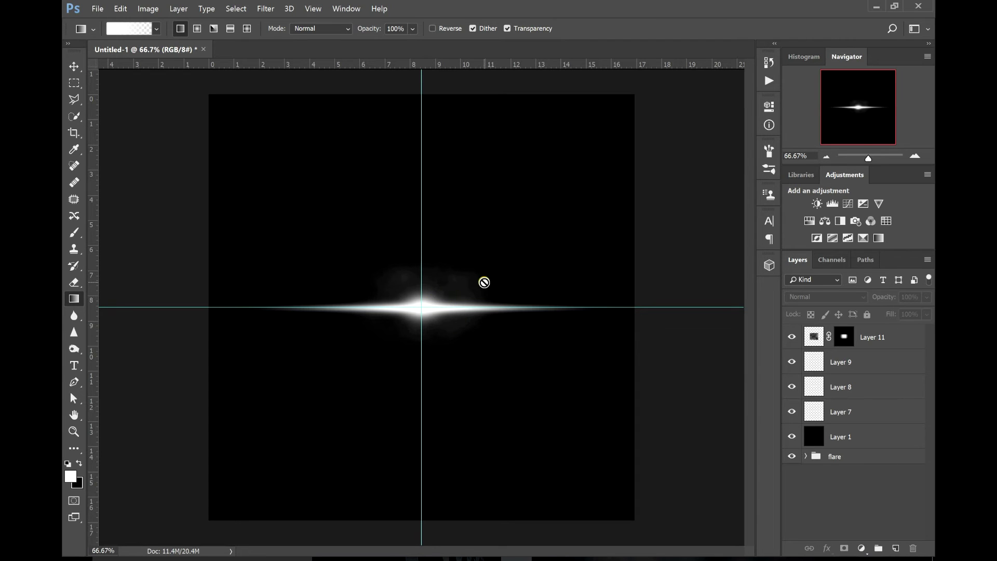
{"action": "left_click", "coordinate": [901, 339]}
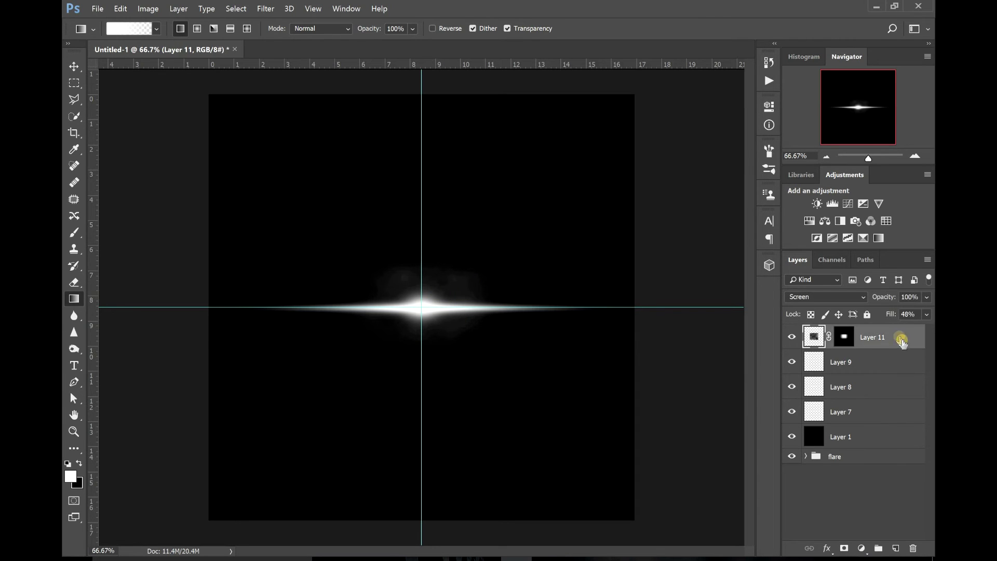
{"action": "left_click_drag", "start_coordinate": [897, 338], "coordinate": [897, 546]}
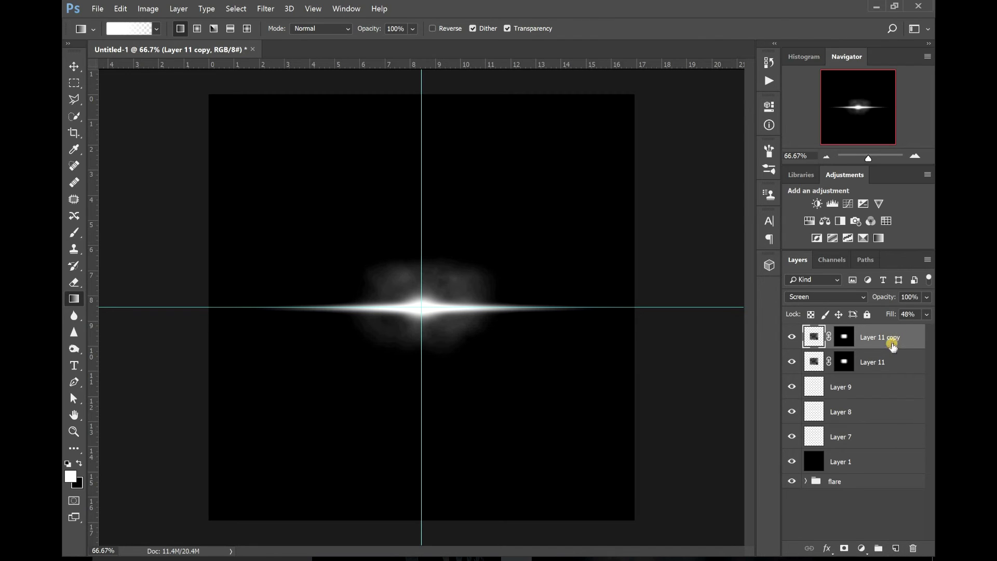
Set the Layer 11 copy to Linear Dodge (Add) blending and lower its fill to 8%.
{"action": "left_click", "coordinate": [859, 298]}
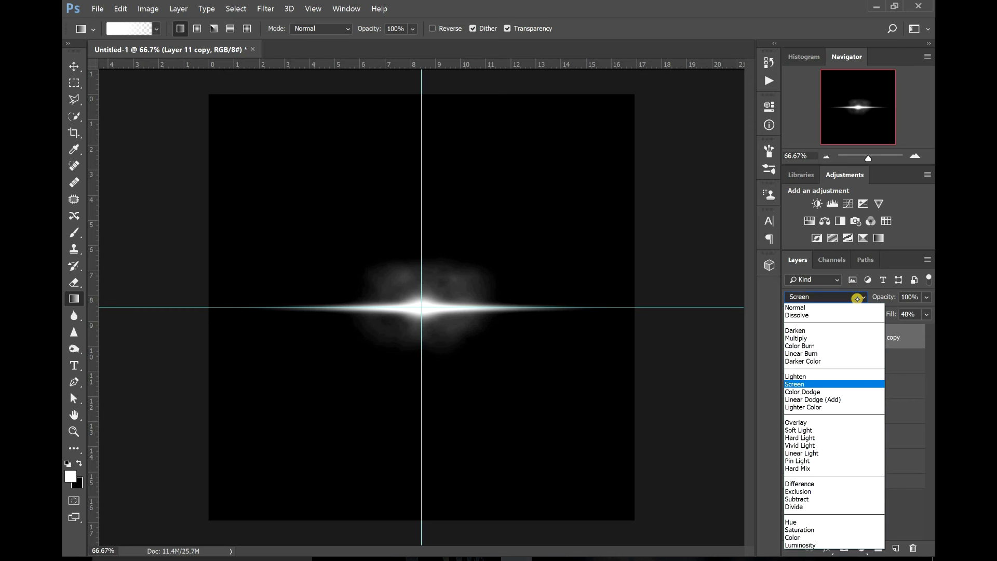
{"action": "left_click", "coordinate": [823, 400]}
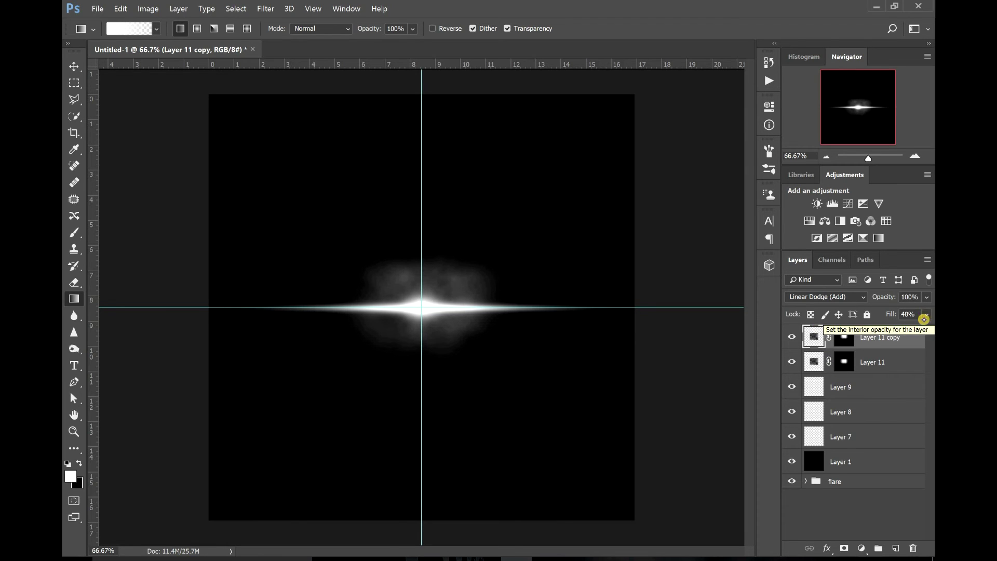
{"action": "left_click", "coordinate": [792, 337]}
{"action": "left_click", "coordinate": [792, 337]}
{"action": "left_click", "coordinate": [926, 314]}
{"action": "left_click_drag", "start_coordinate": [918, 328], "coordinate": [872, 332]}
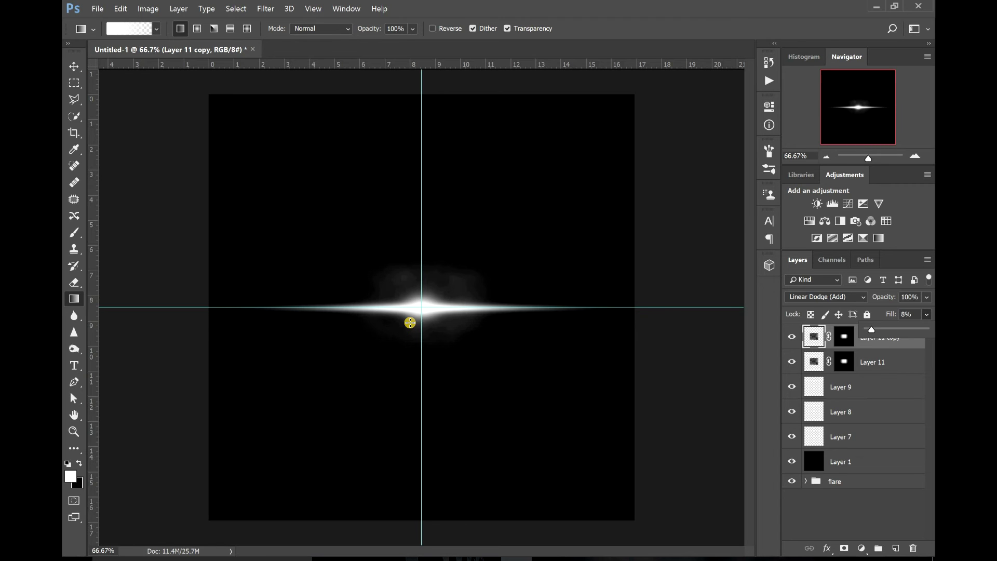
Clear the guides and fade the upper and lower parts of the Layer 11 clouds further with gradients on its mask.
{"action": "left_click", "coordinate": [313, 8]}
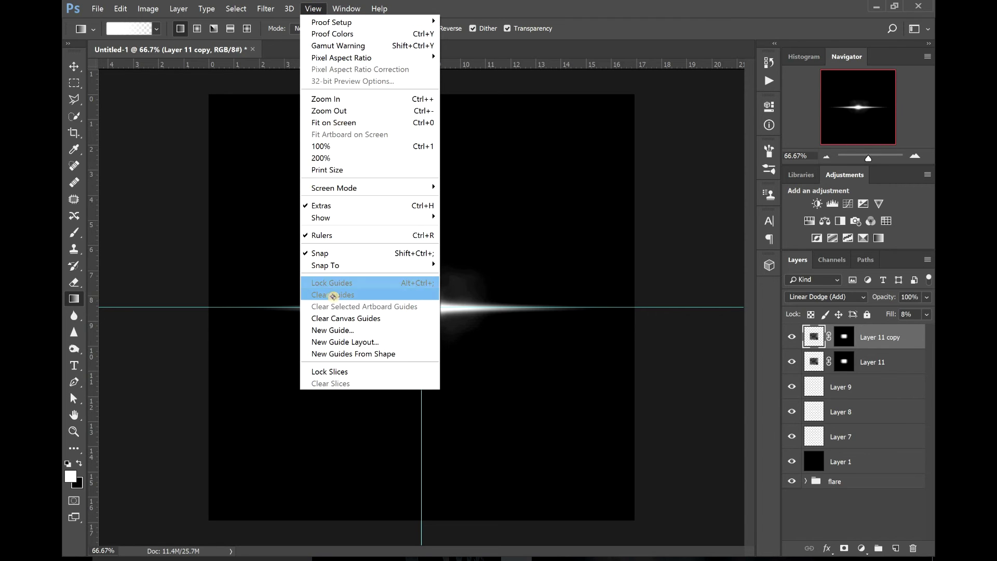
{"action": "left_click", "coordinate": [333, 296]}
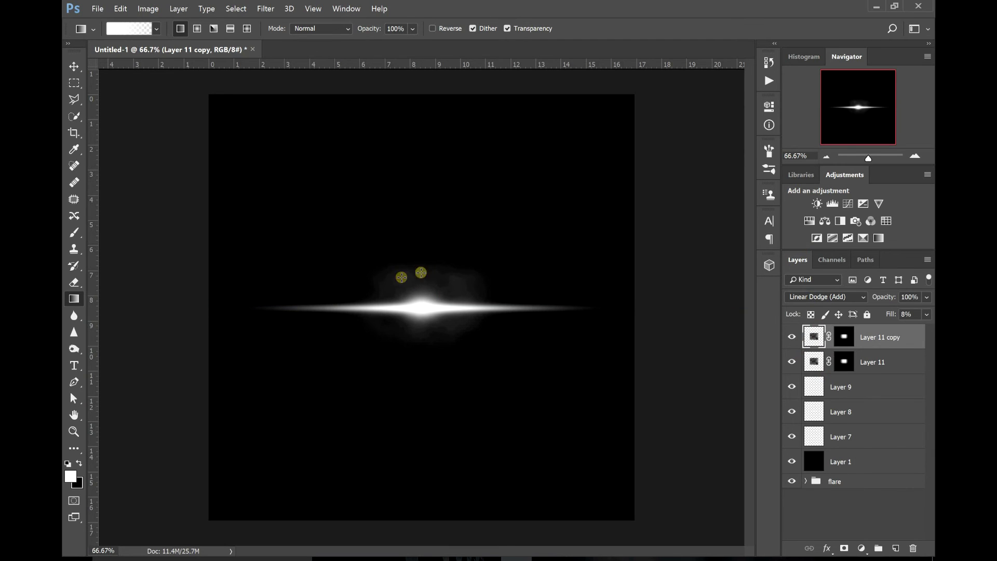
{"action": "left_click", "coordinate": [846, 364]}
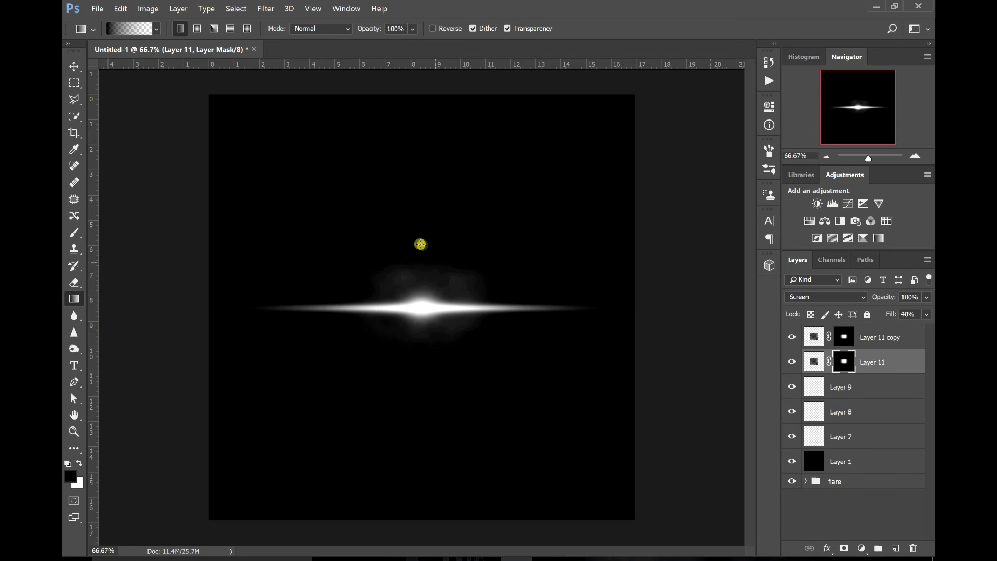
{"action": "left_click_drag", "start_coordinate": [427, 243], "coordinate": [420, 291]}
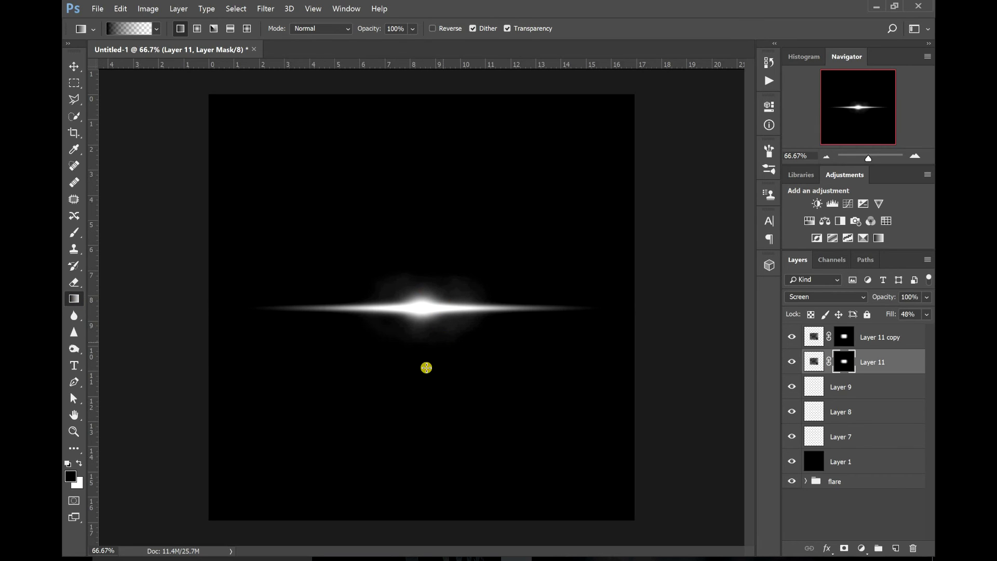
{"action": "left_click_drag", "start_coordinate": [425, 367], "coordinate": [423, 325]}
Hide the old flare group and group Layers 7, 8, 9, 11 and 11 copy, keeping the black Layer 1 visible.
{"action": "left_click_drag", "start_coordinate": [792, 461], "coordinate": [792, 481]}
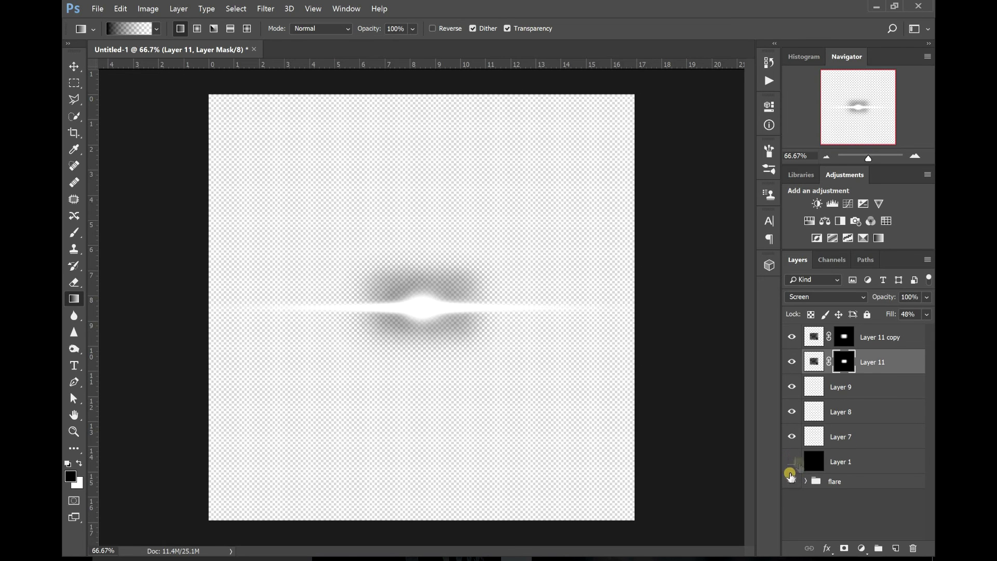
{"action": "key", "text": "v"}
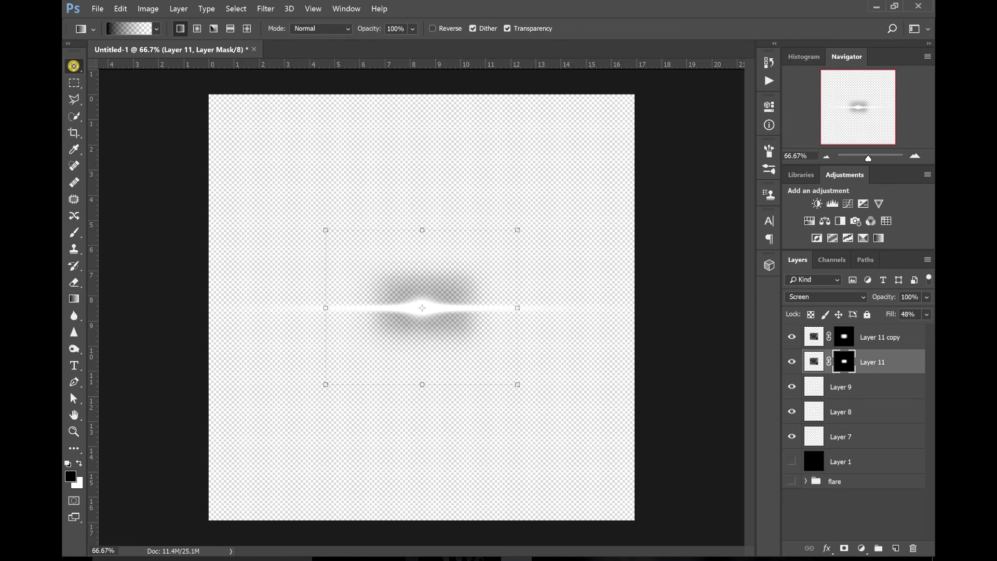
{"action": "left_click_drag", "start_coordinate": [327, 227], "coordinate": [173, 156]}
{"action": "left_click", "coordinate": [842, 436], "text": "shift"}
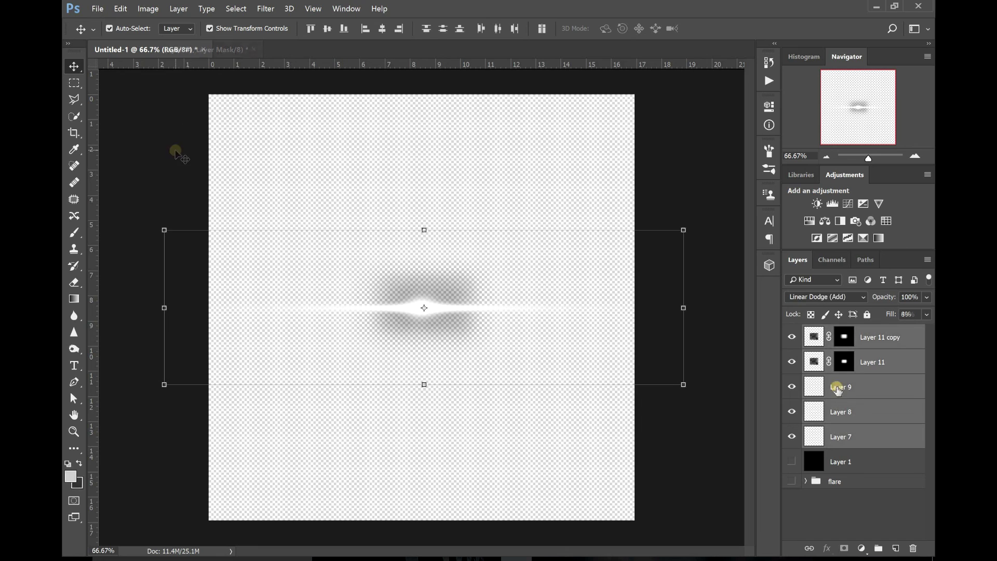
{"action": "key", "text": "x"}
{"action": "left_click", "coordinate": [792, 461]}
{"action": "left_click_drag", "start_coordinate": [820, 349], "coordinate": [878, 548]}
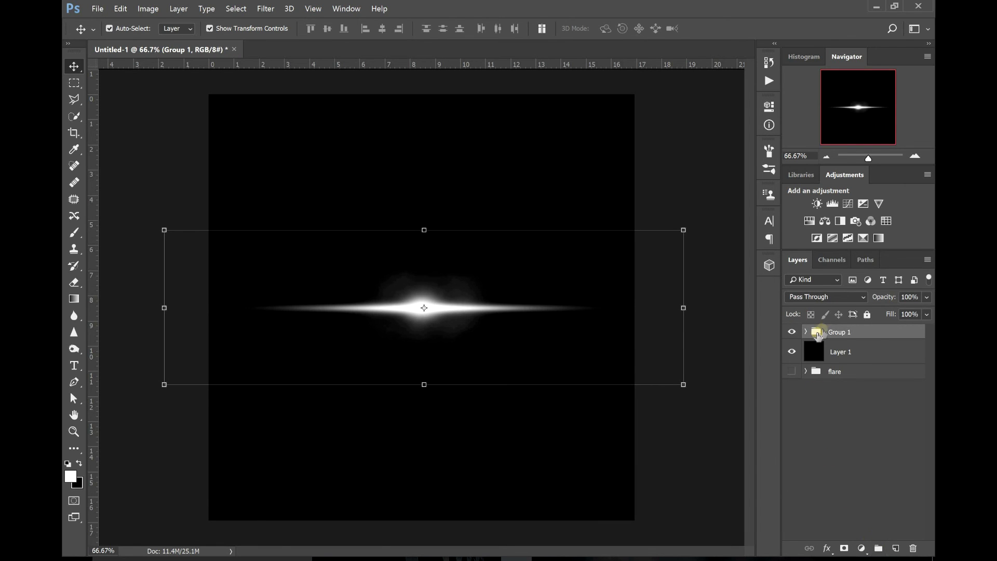
Rename the new layer group as flare.
{"action": "double_click", "coordinate": [840, 332]}
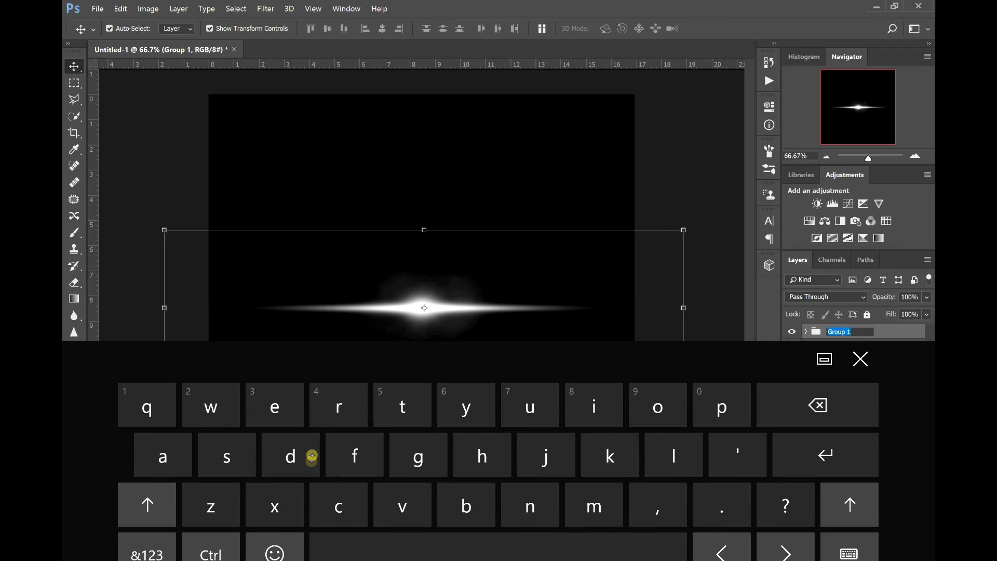
{"action": "type", "text": "flare"}
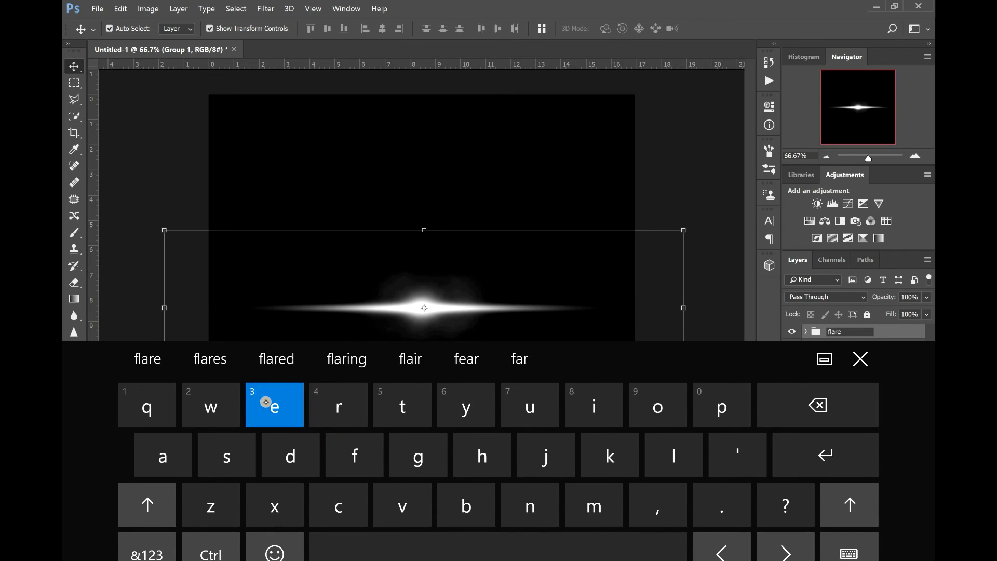
{"action": "key", "text": "Return"}
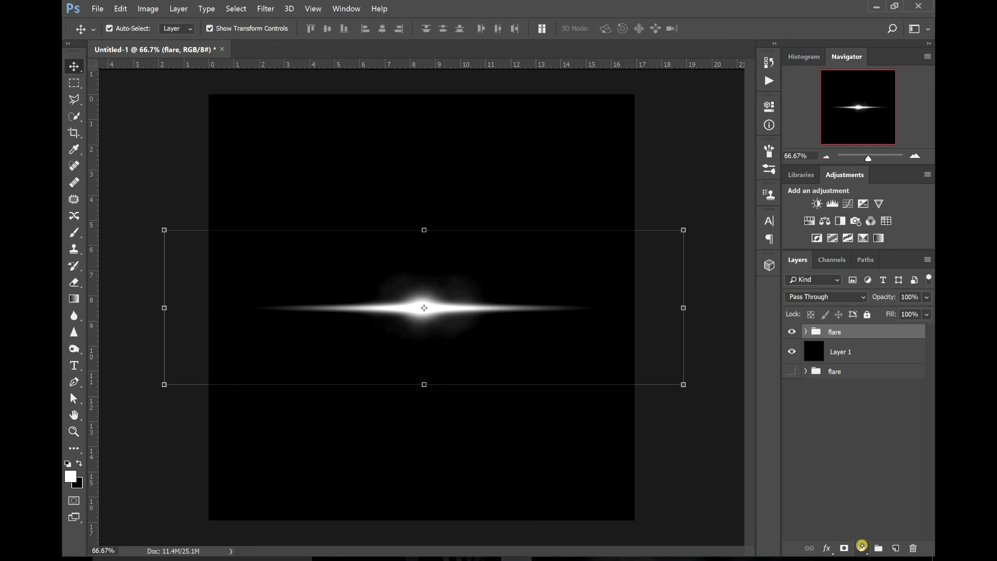
Add a Hue/Saturation adjustment layer above the new flare group and clip it to that group.
{"action": "left_click", "coordinate": [862, 547]}
{"action": "left_click", "coordinate": [866, 417]}
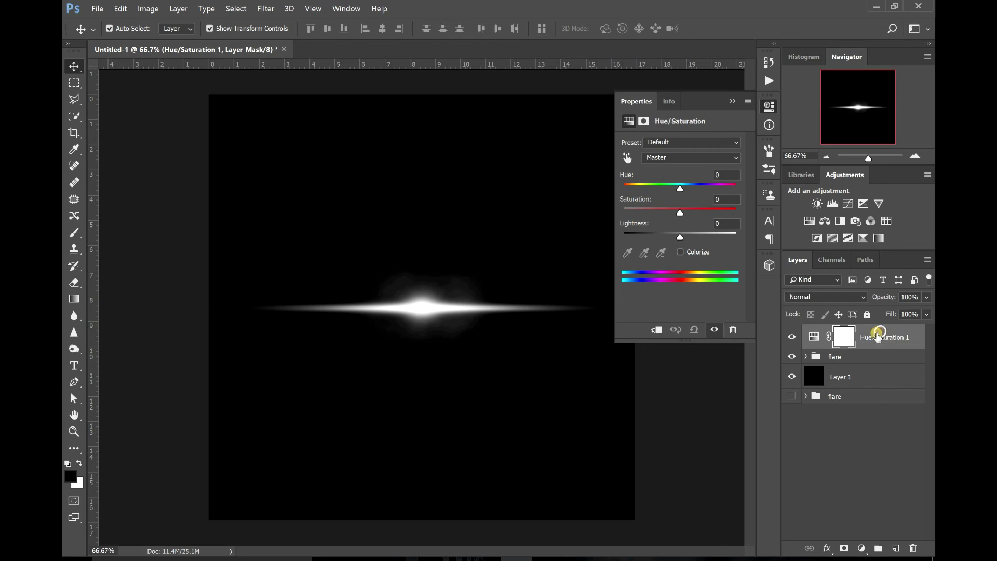
{"action": "right_click", "coordinate": [877, 336]}
{"action": "left_click", "coordinate": [683, 307]}
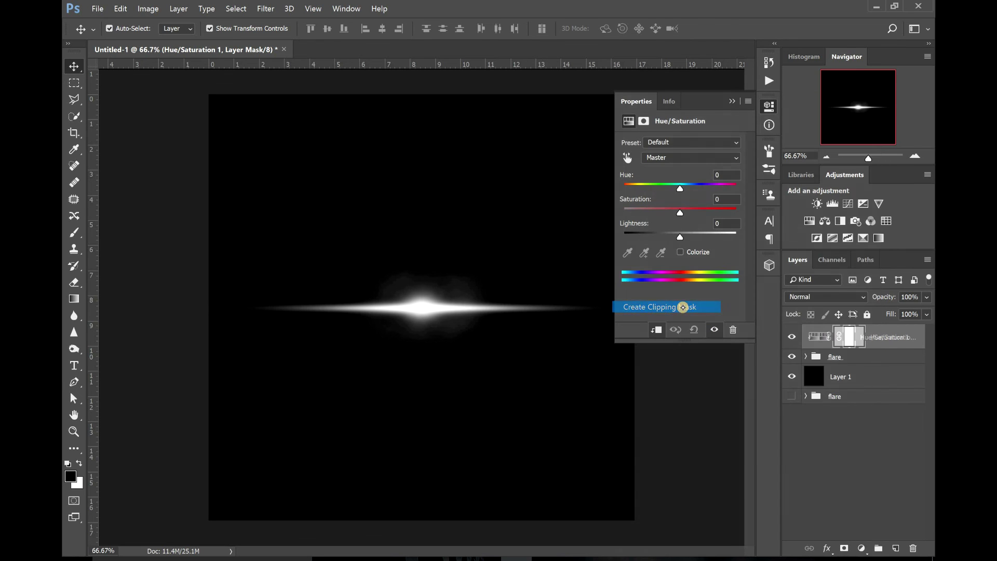
{"action": "left_click", "coordinate": [831, 358]}
Colorize the flare green with hue 100, saturation 85 and lightness -12.
{"action": "left_click", "coordinate": [681, 252]}
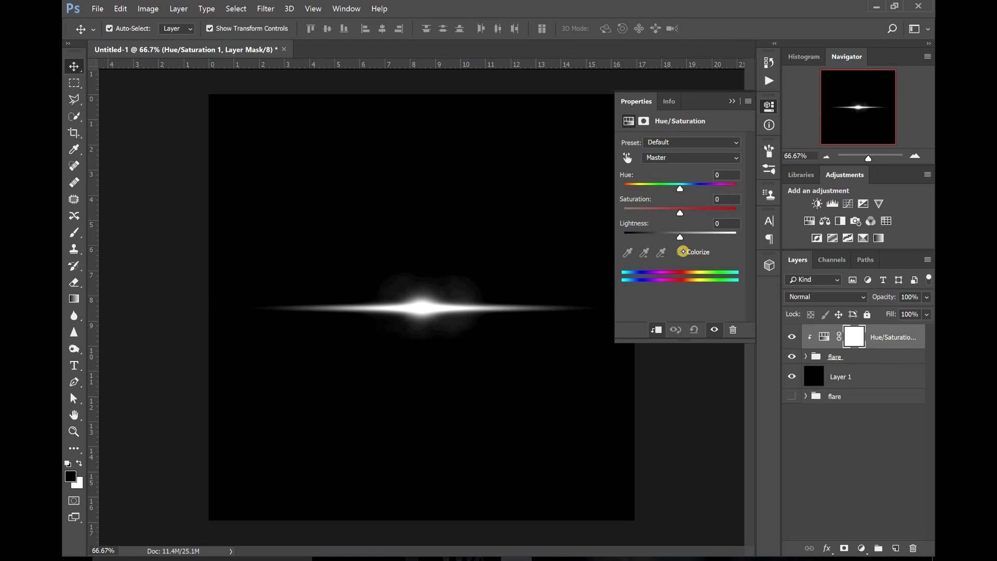
{"action": "left_click", "coordinate": [702, 287]}
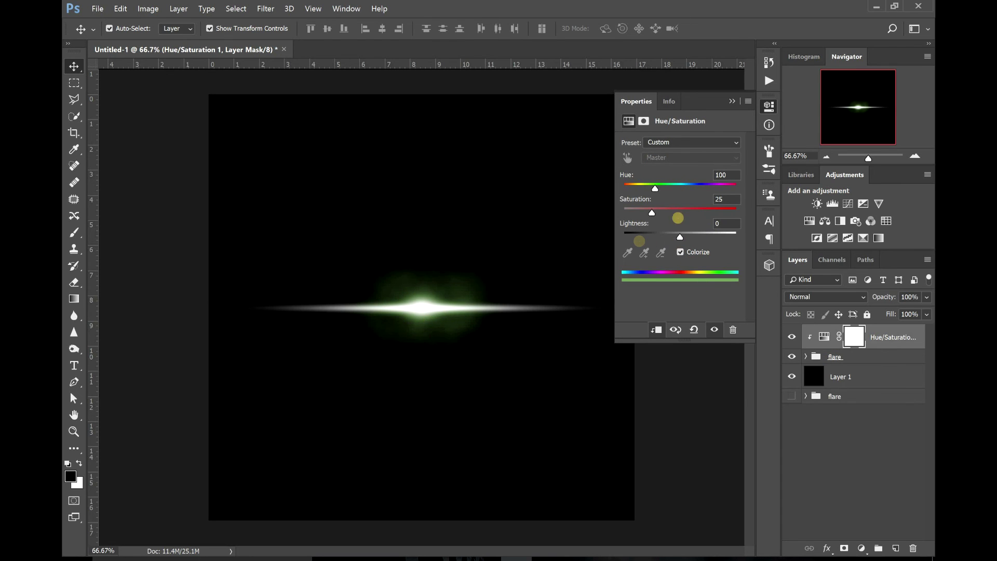
{"action": "left_click", "coordinate": [652, 214]}
{"action": "left_click_drag", "start_coordinate": [651, 214], "coordinate": [717, 220]}
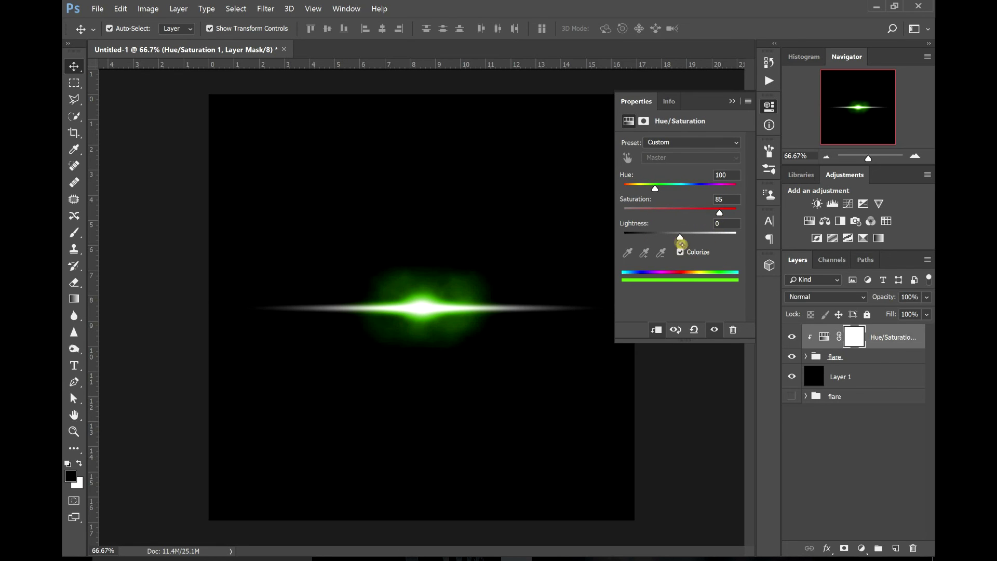
{"action": "mouse_move", "coordinate": [675, 248]}
{"action": "left_mouse_down"}
{"action": "mouse_move", "coordinate": [673, 260]}
{"action": "mouse_move", "coordinate": [673, 244]}
{"action": "left_mouse_up"}
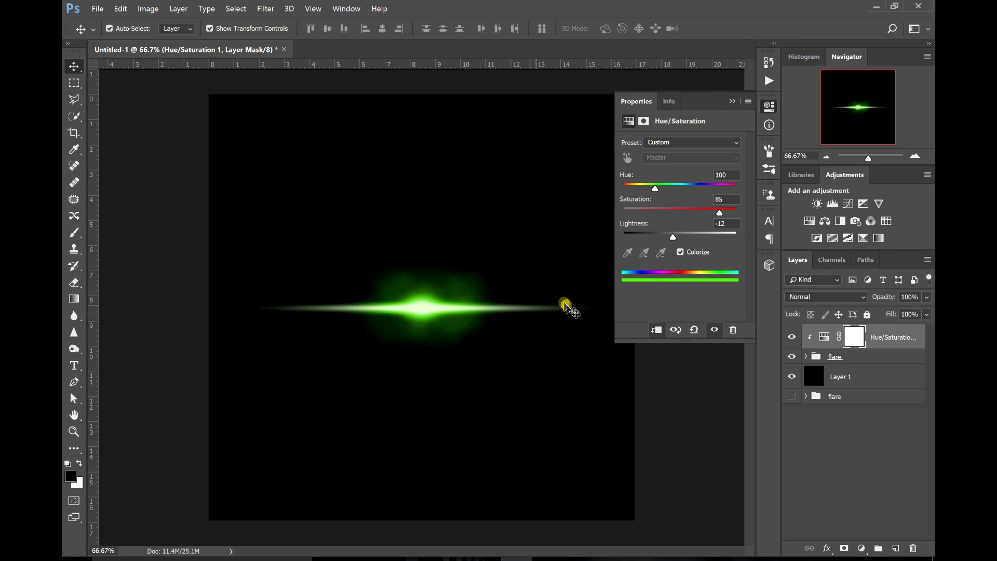
Shift the flare's colorize hue to blue and collapse the adjustment's properties.
{"action": "left_click_drag", "start_coordinate": [657, 190], "coordinate": [697, 187]}
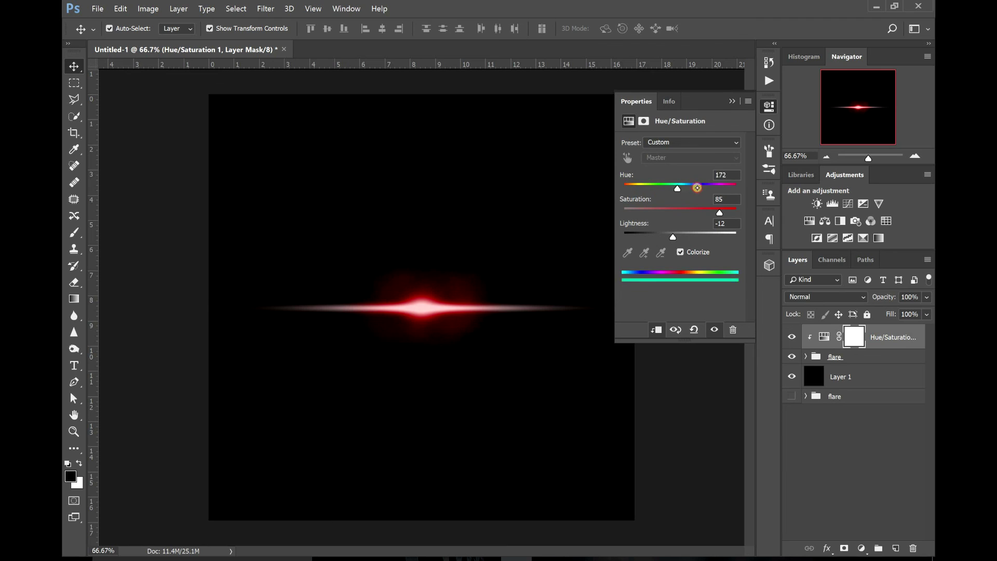
{"action": "left_click", "coordinate": [732, 101]}
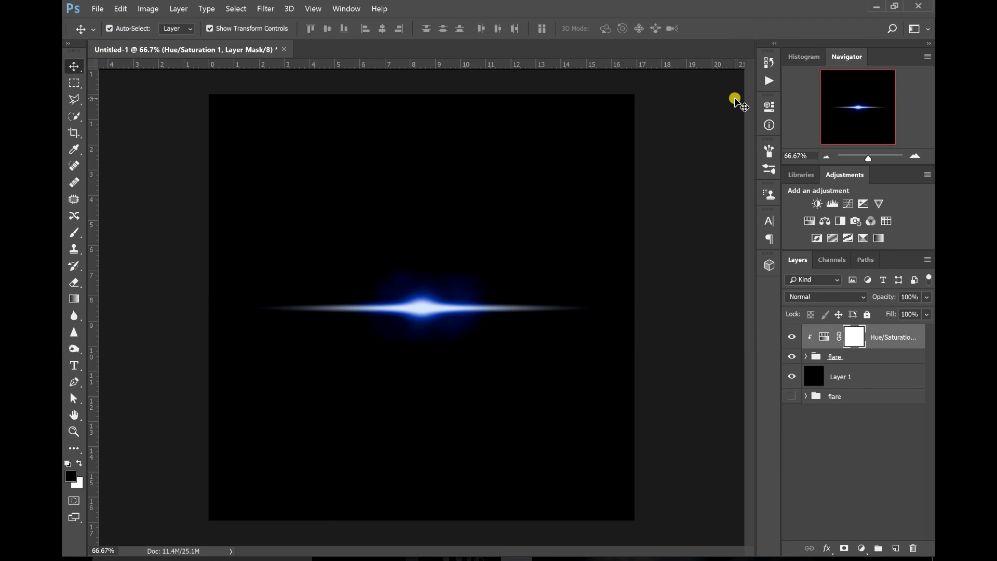